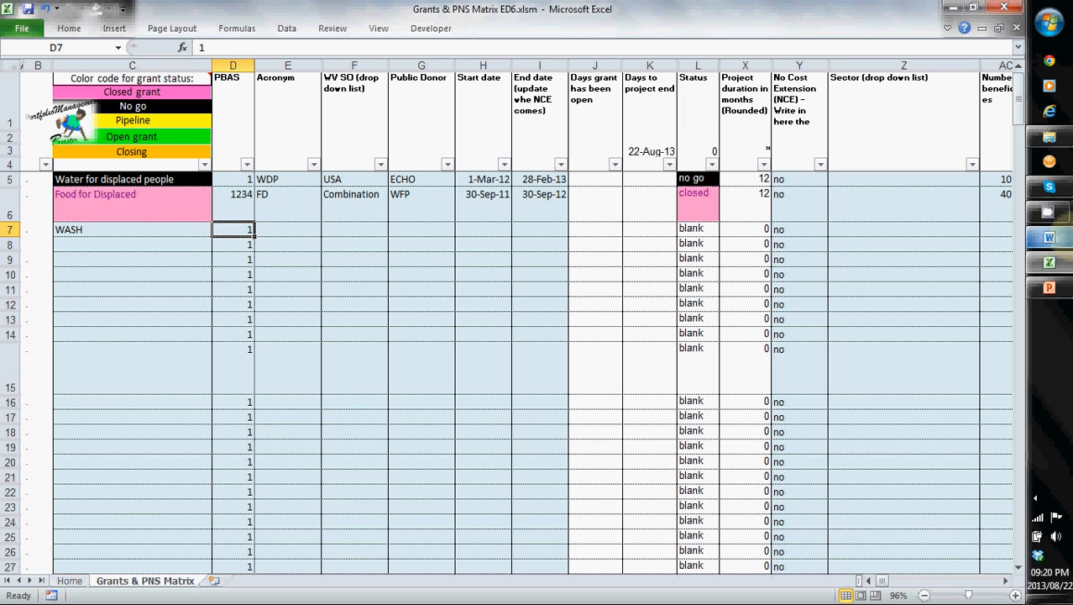
- Enter UWASH as the acronym for the WASH grant in row 7
click(288, 229)
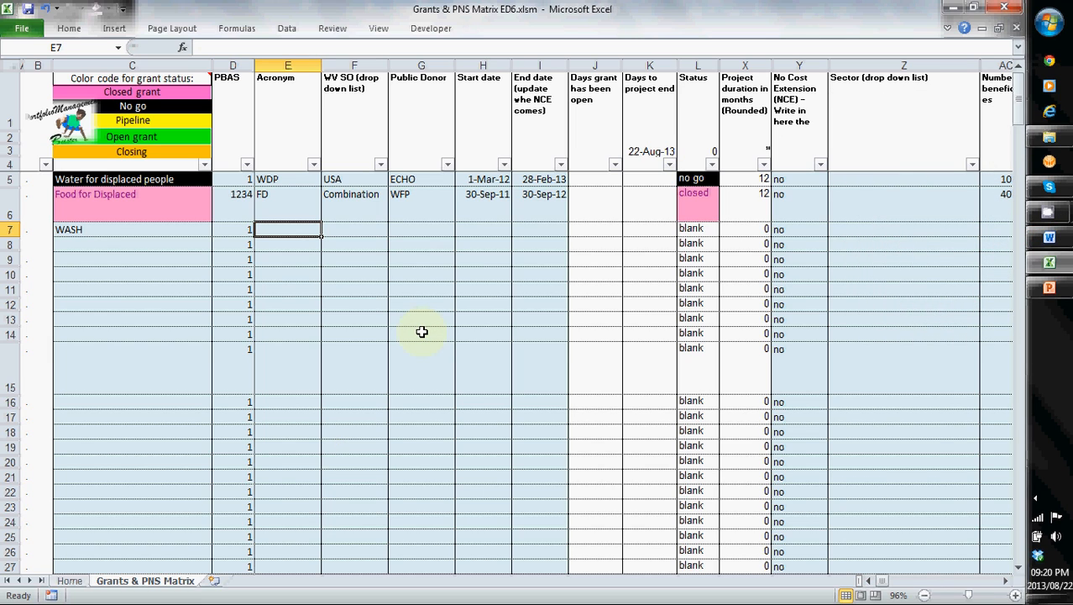
text(U)
text(WAS)
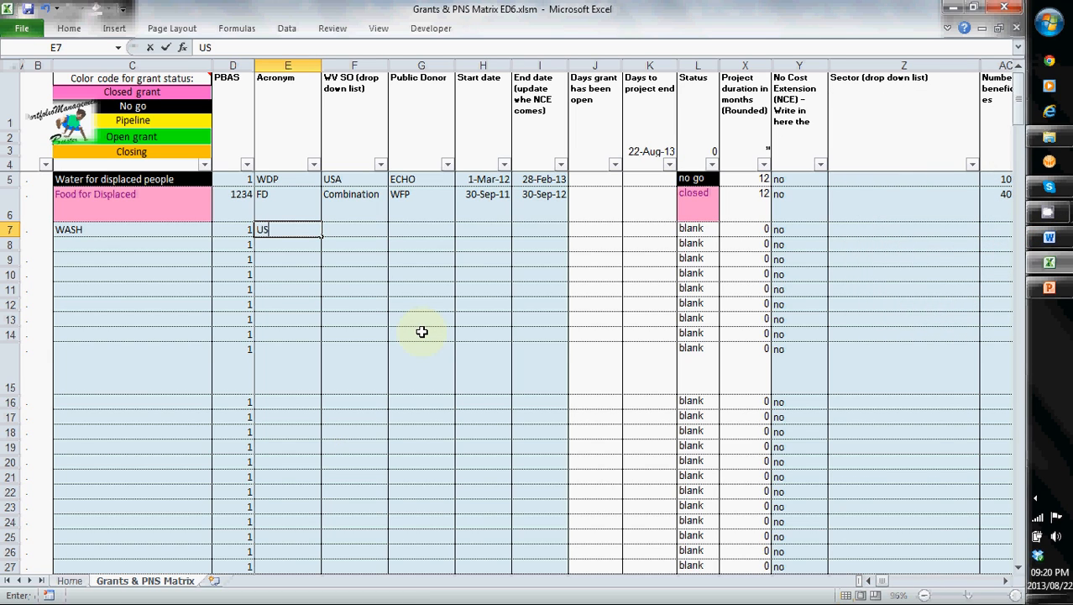
text(H)
key(Tab)
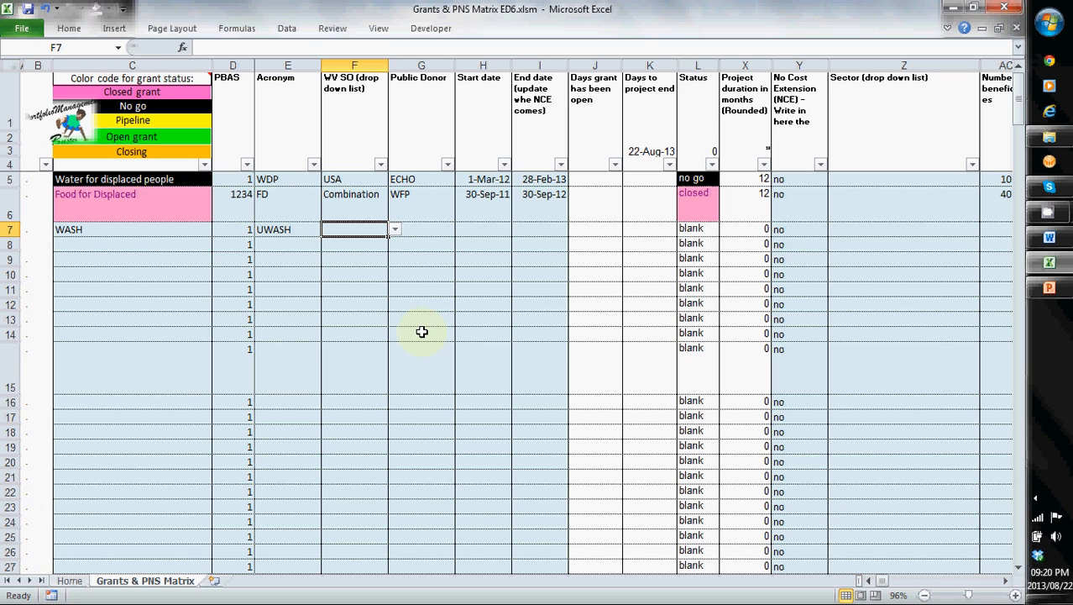
- Set the WASH grant's WV SO to Canada and its public donor to CIDA
click(394, 229)
drag(395, 273, 395, 249)
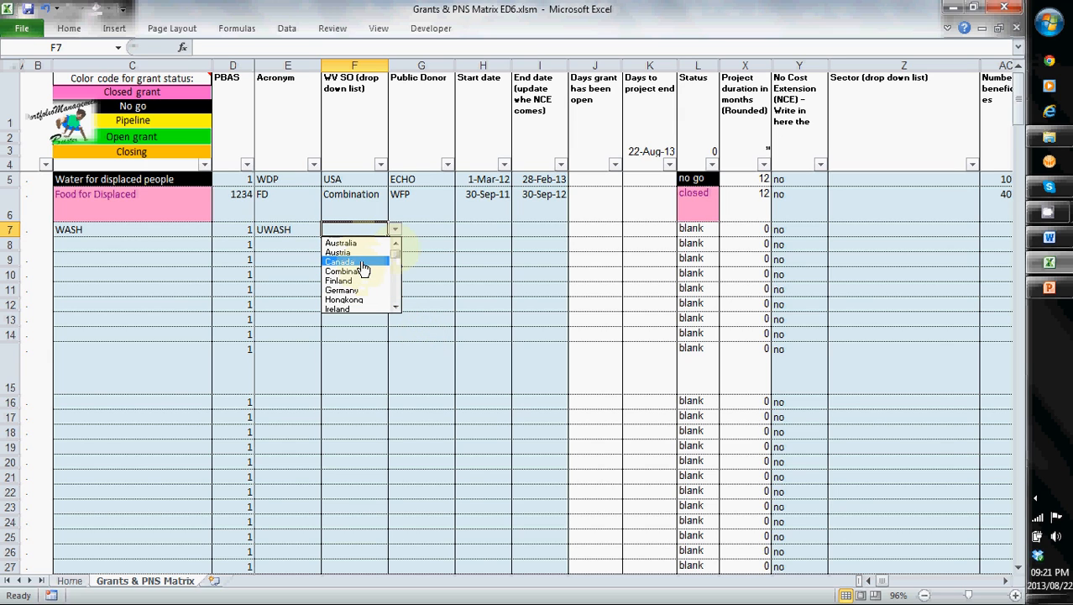
click(361, 262)
click(428, 226)
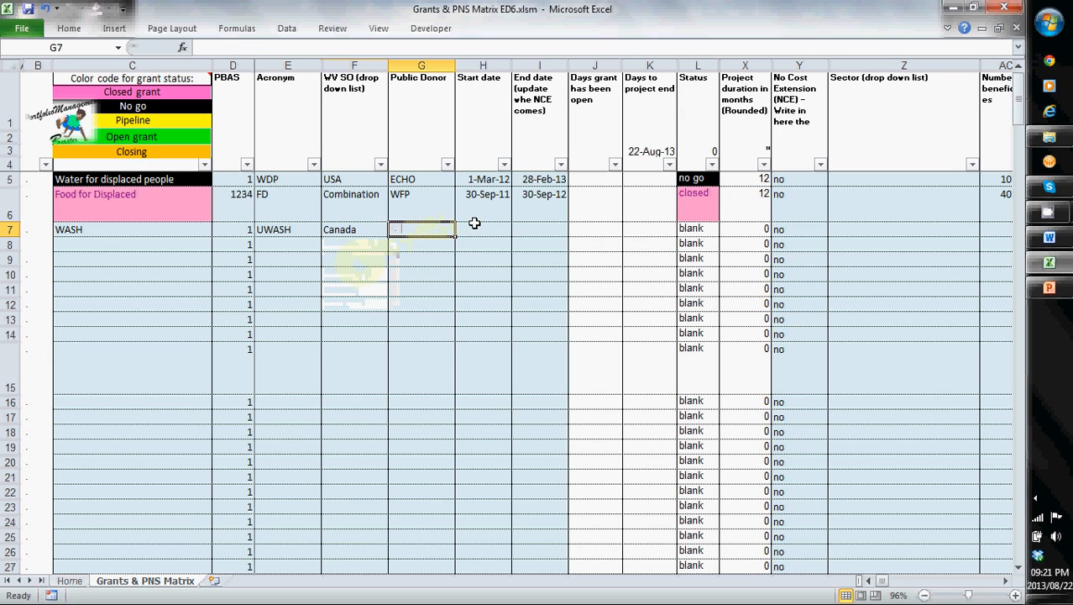
text(C)
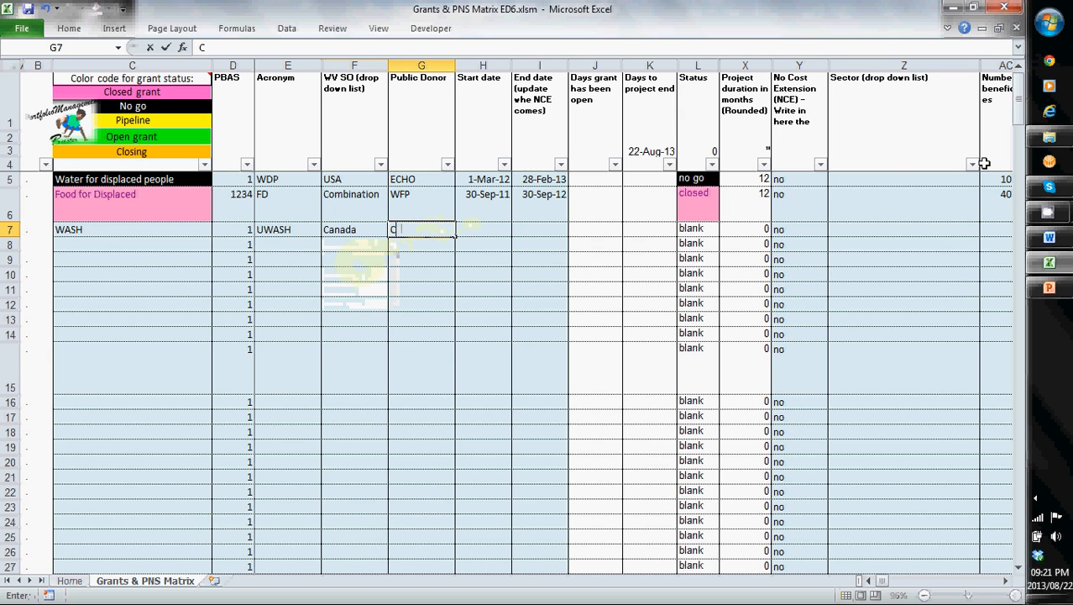
text(IDA)
key(Tab)
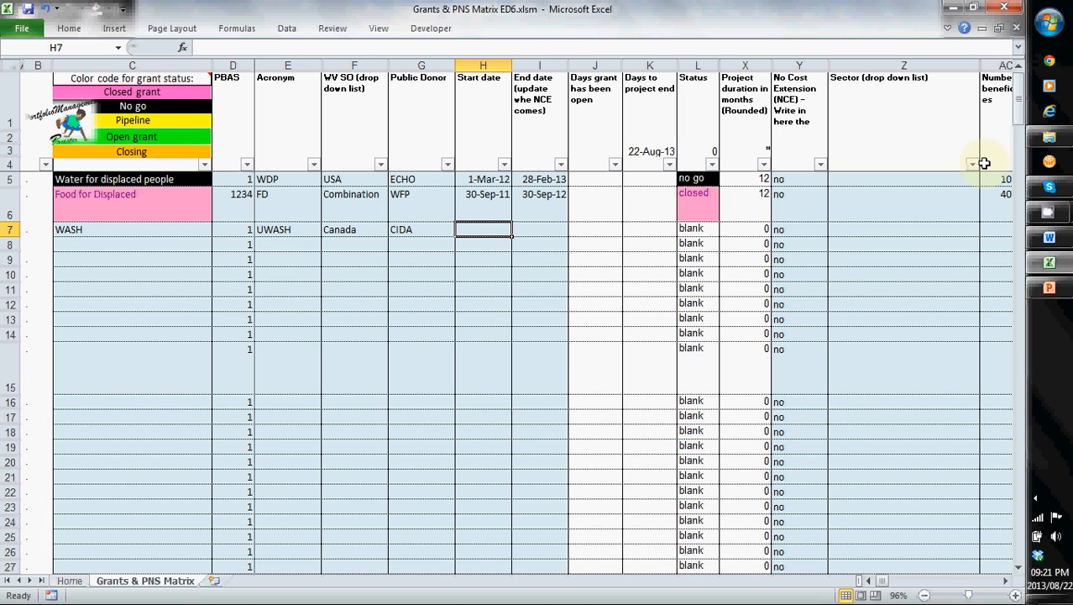
- Enter 25 Sep 13 as the WASH grant's start date and 25 Sep 2014 as its end date
text(25 Sep)
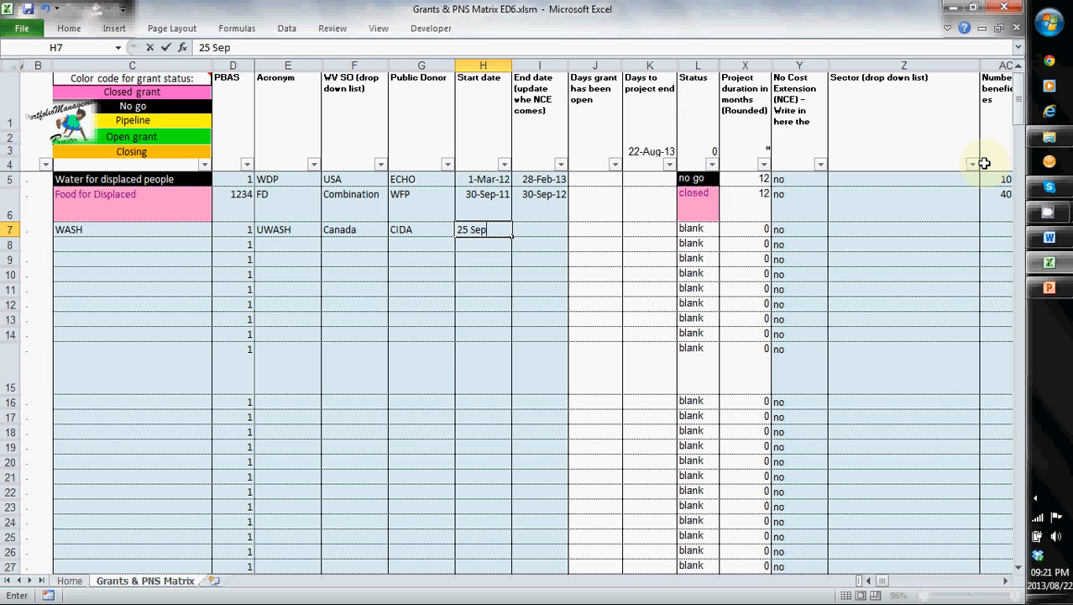
text( 13)
key(Tab)
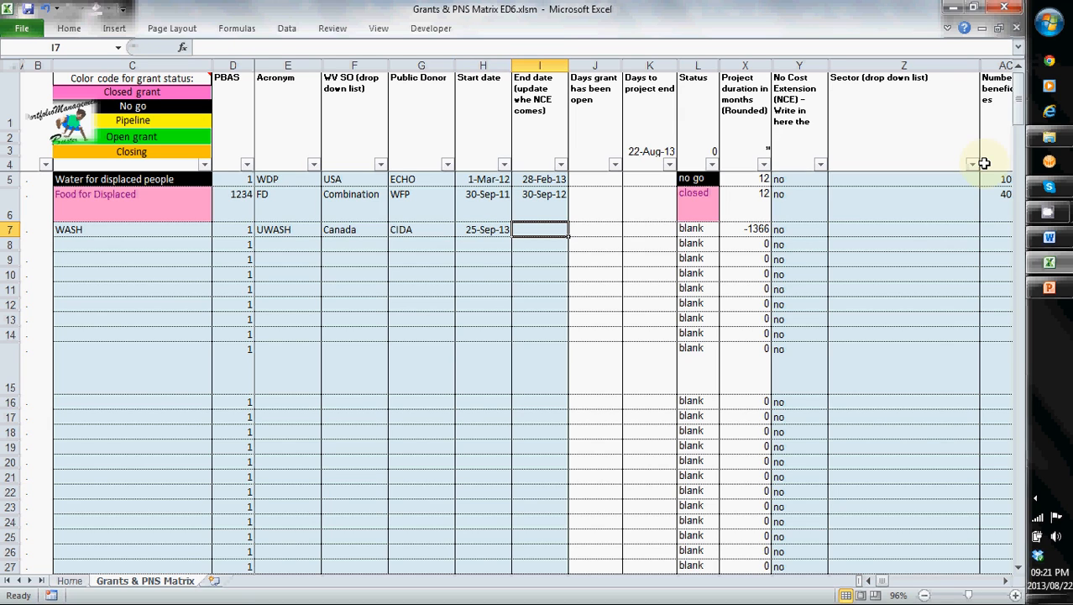
text(25)
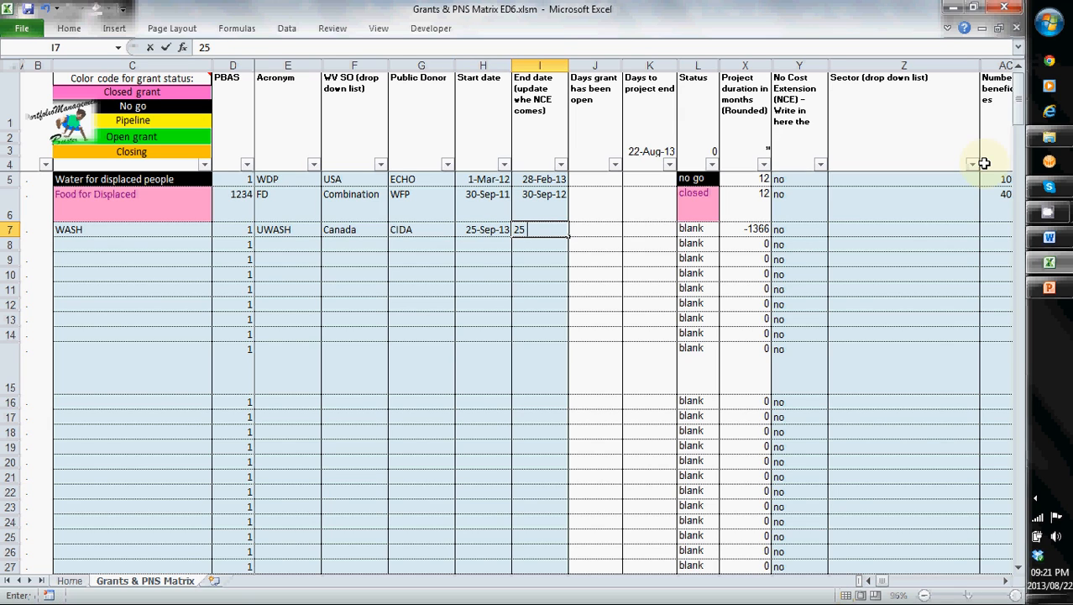
text( Sep)
text( 2014)
key(ctrl+Return)
- Check the WASH row's dates, status, project duration and no cost extension cells
key(Left)
key(Left)
key(Left)
key(Left)
key(Left)
key(Left)
key(Right)
key(Right)
key(Right)
key(Right)
key(Right)
key(Left)
key(Right)
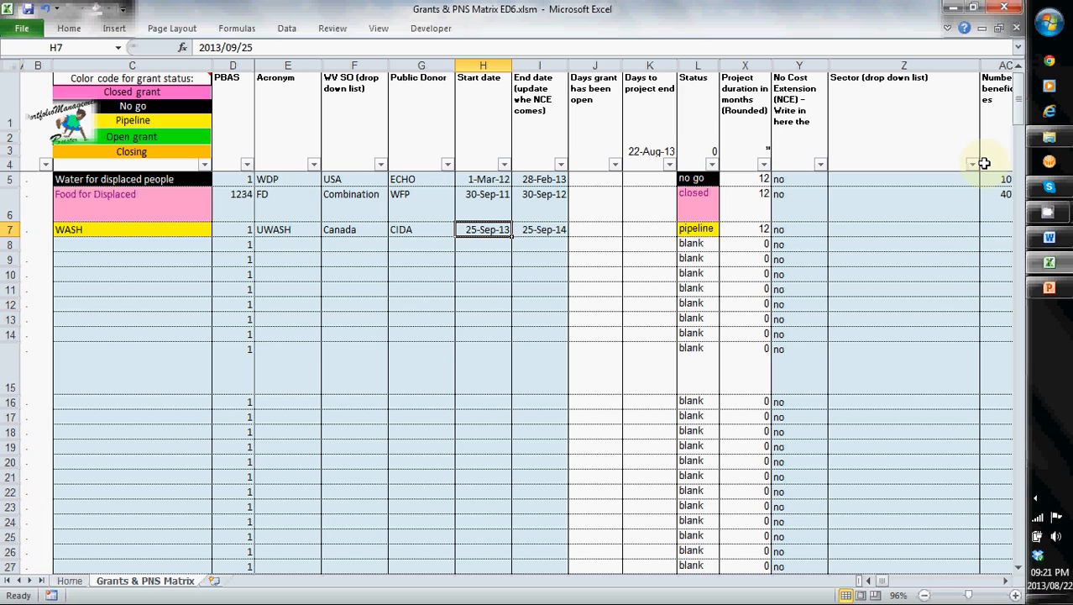
key(Right)
key(Right)
key(Right)
key(Right)
key(Right)
key(Right)
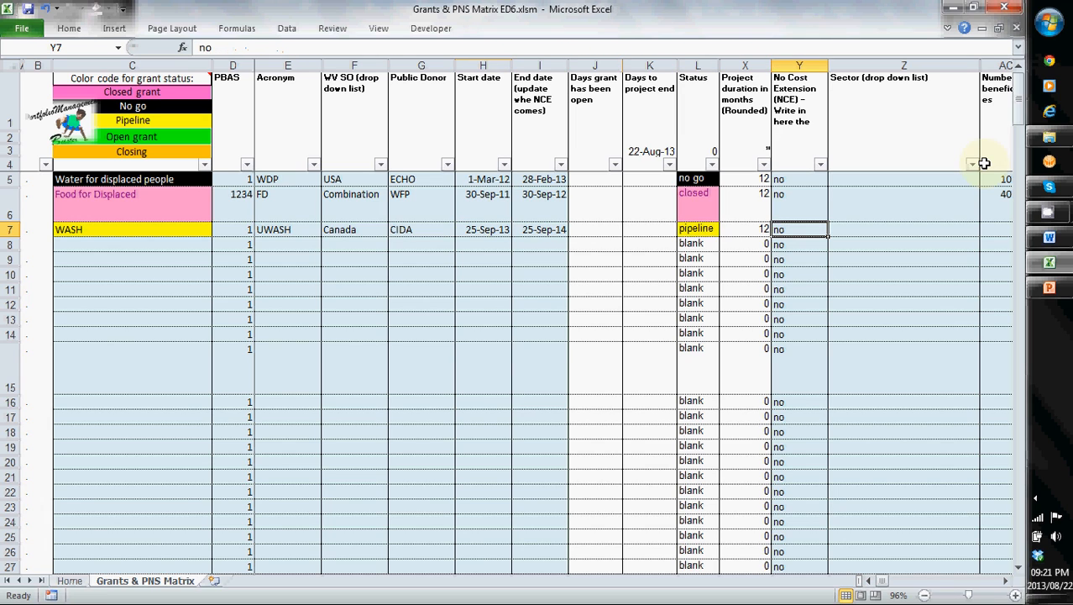
- Set the WASH grant's sector to "Water supply: development, protection & rehabilitation"
key(Right)
key(Right)
key(Left)
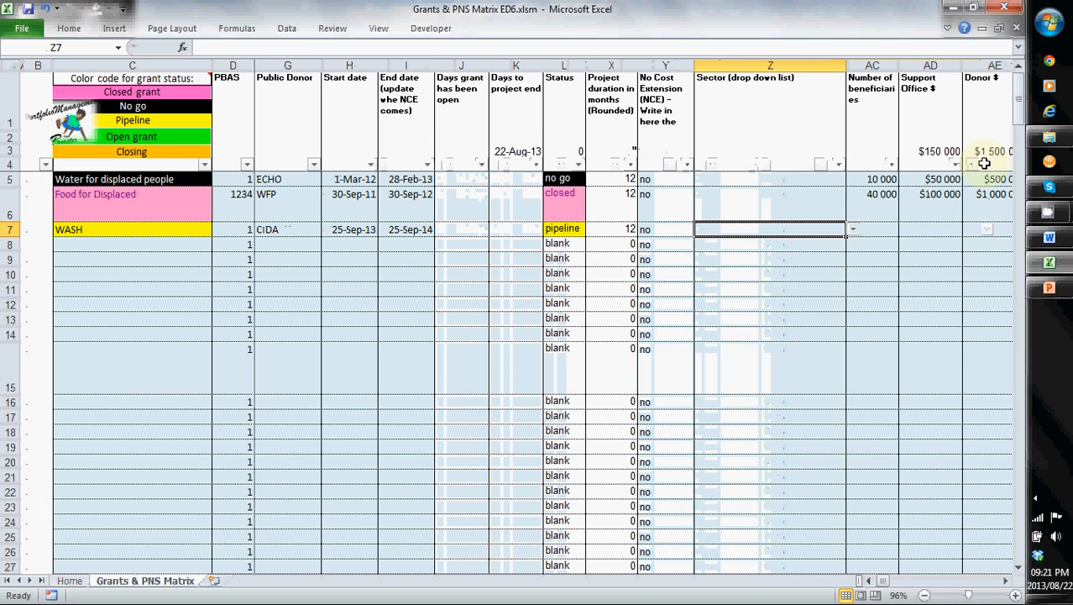
click(852, 229)
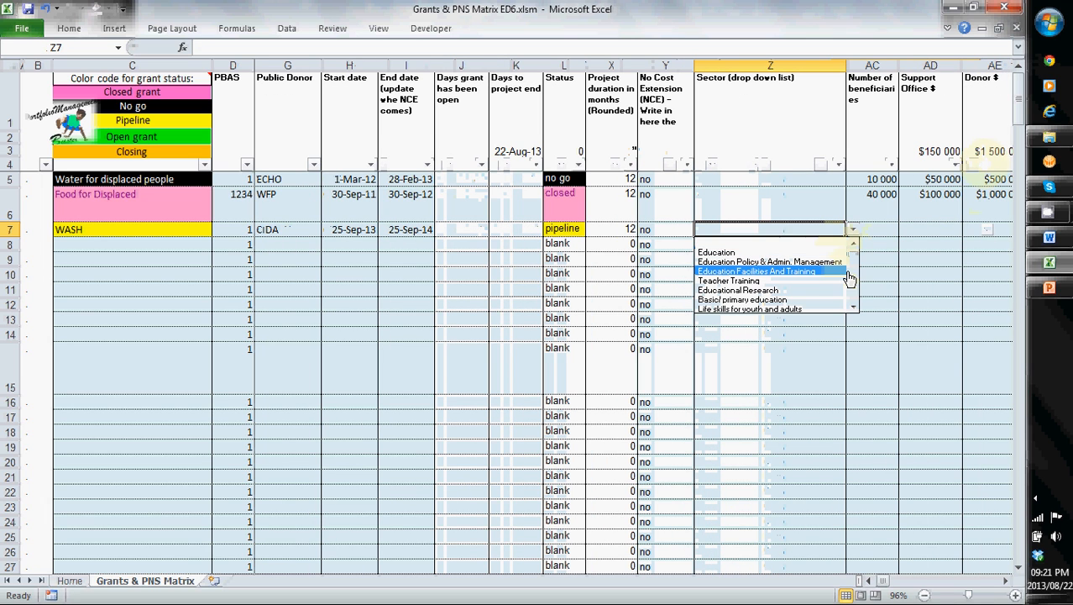
click(854, 308)
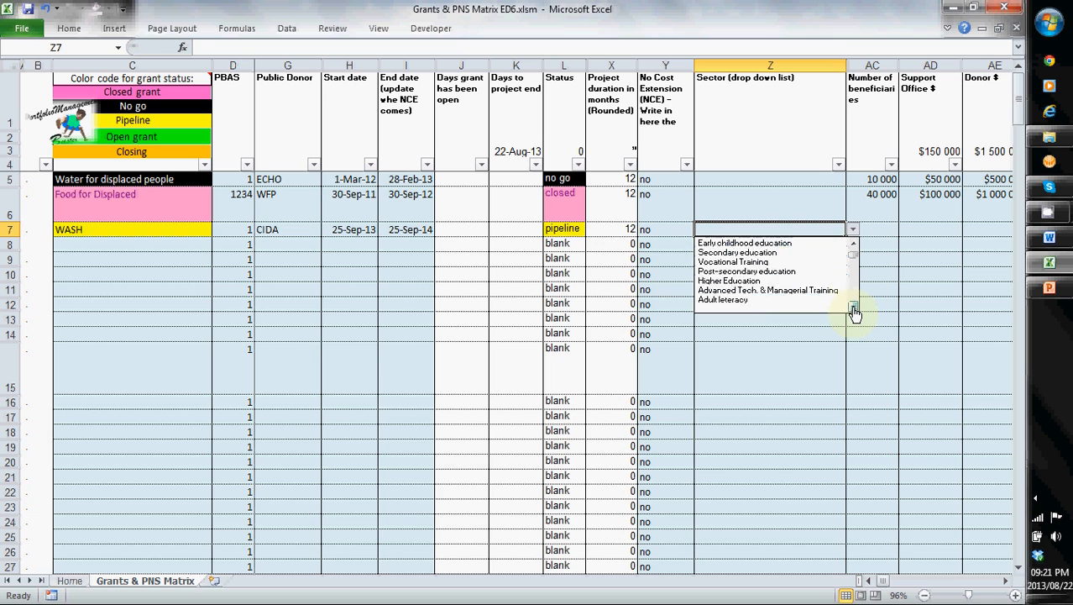
drag(853, 308, 854, 304)
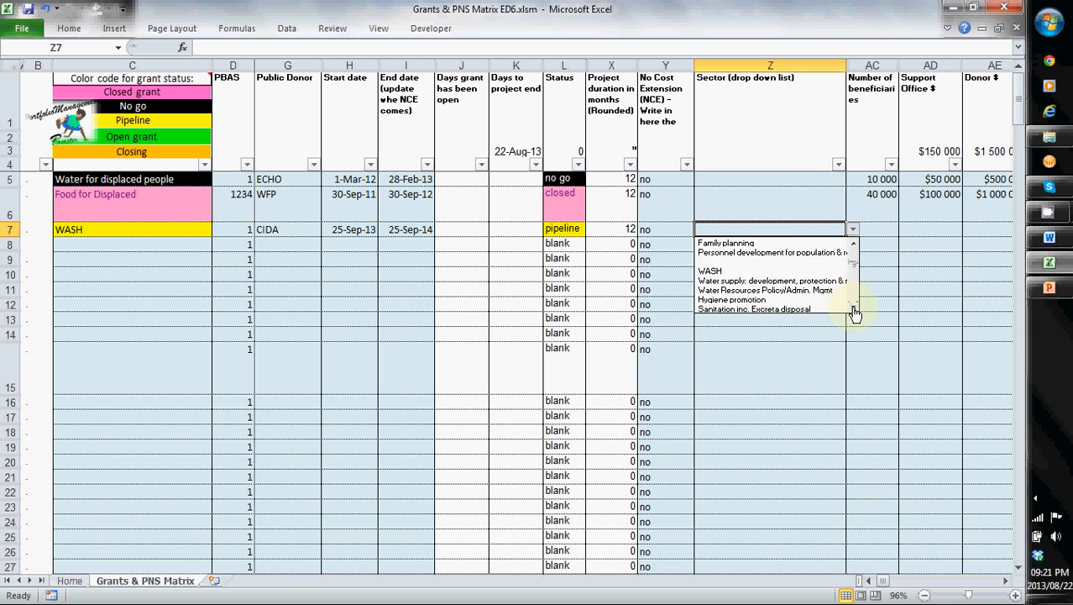
click(757, 282)
- Enter 10000 as the number of beneficiaries for the WASH grant
click(881, 238)
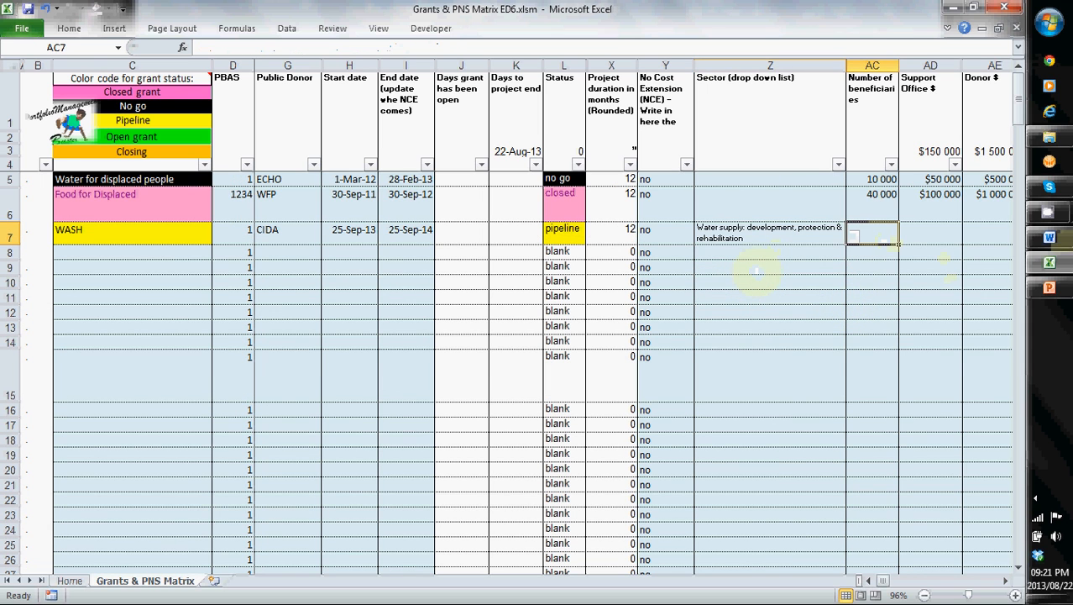
key(Right)
key(Right)
key(Right)
key(Left)
key(Left)
key(Left)
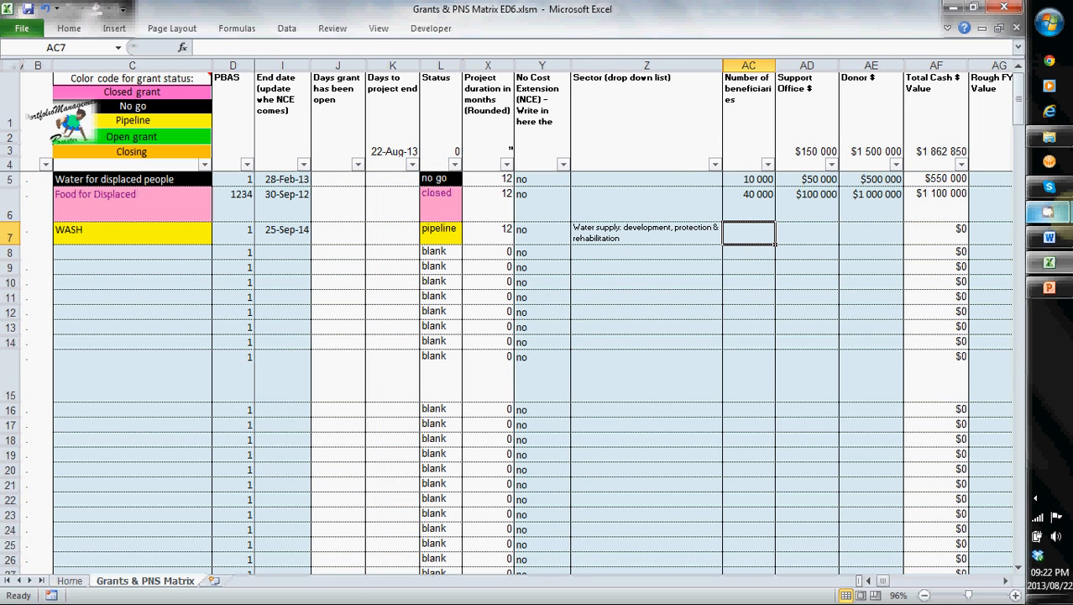
text(10000)
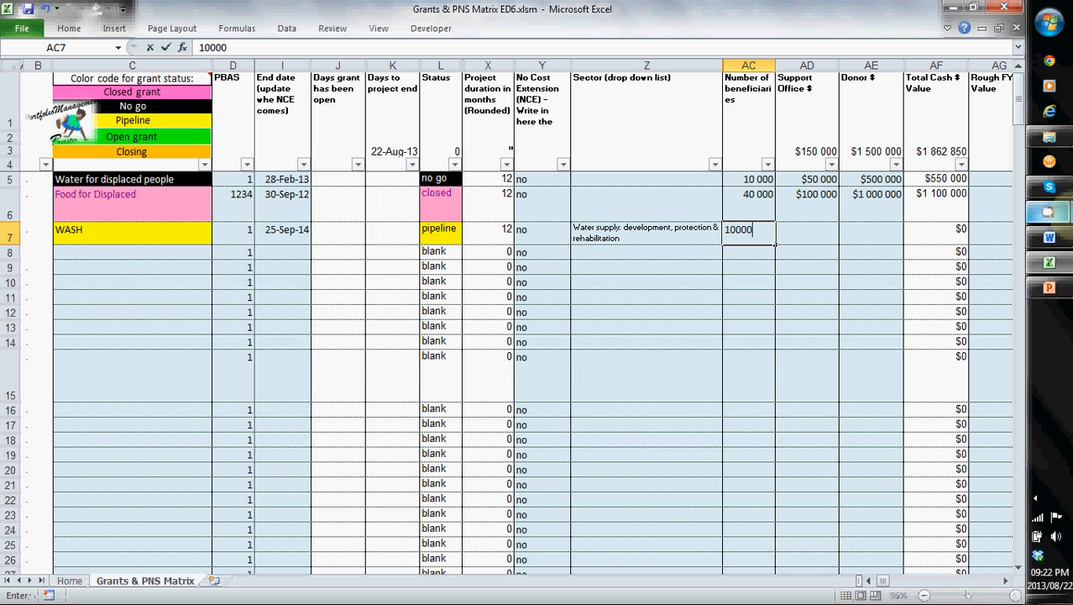
key(Return)
- Enter 10000 as the WASH grant's Support Office dollar amount
key(Up)
key(Right)
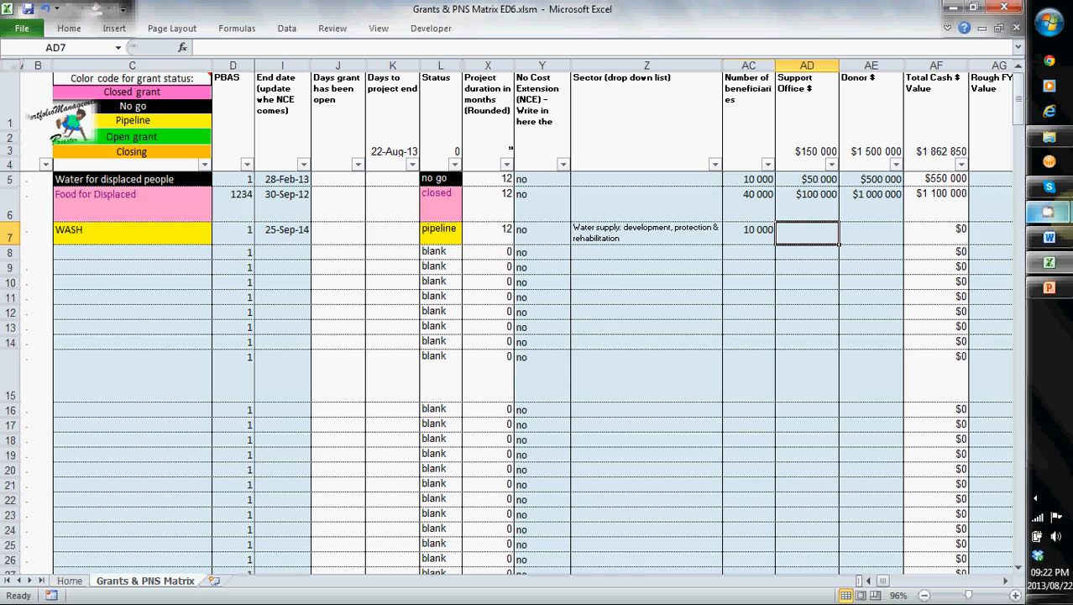
key(Right)
key(Left)
text(10000)
key(Right)
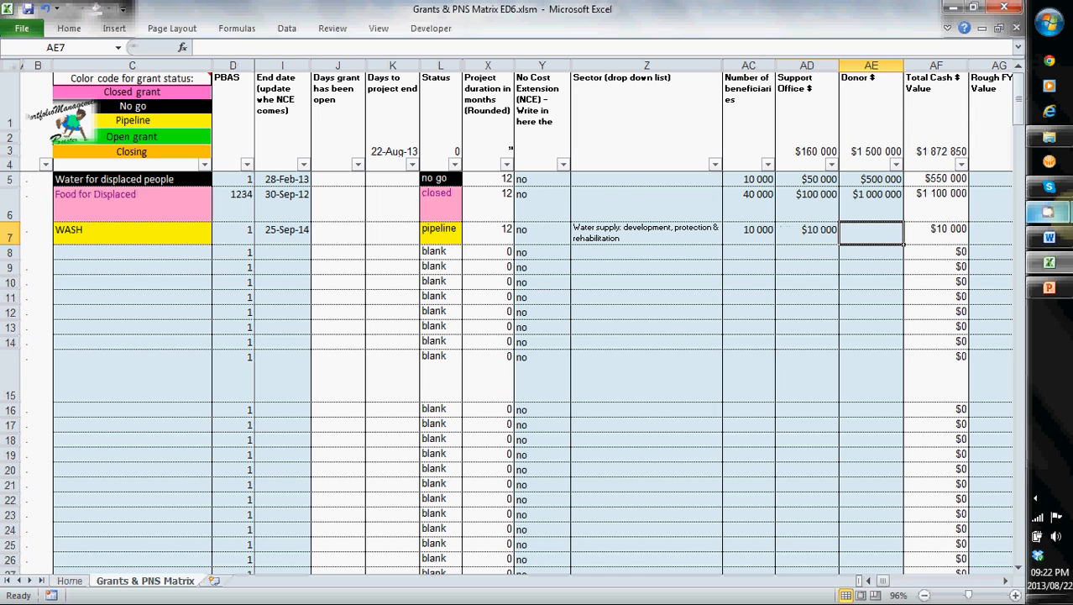
- Enter 100000 as the WASH grant's Donor dollar amount
text(100)
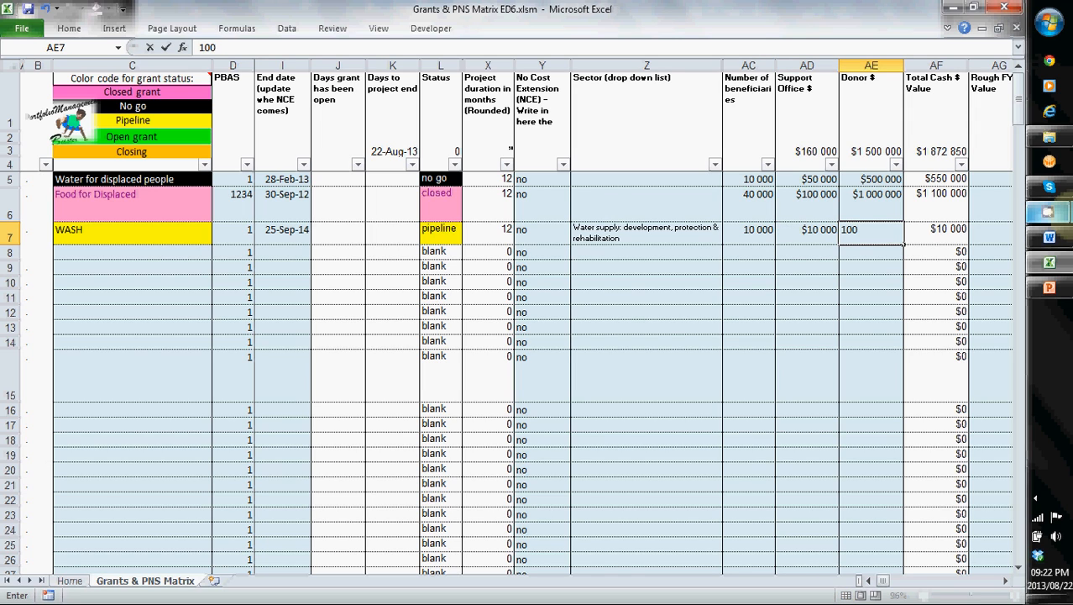
text( 000)
key(Return)
key(Up)
- Enter 100000 as the WASH grant's Rough FY '14 Value
key(Right)
key(Right)
key(Right)
key(Right)
key(Right)
key(Right)
key(Right)
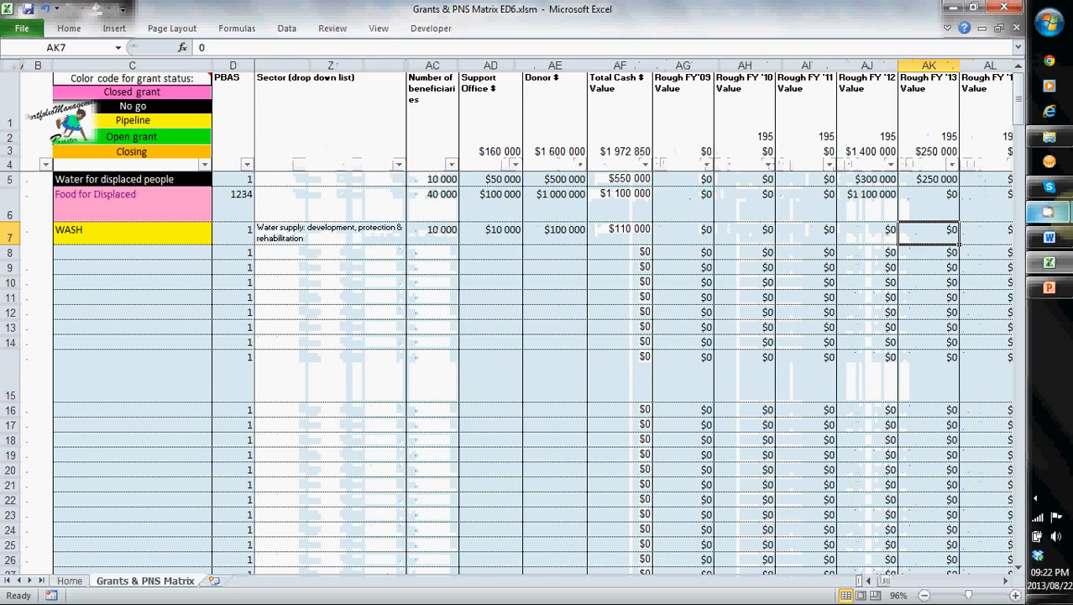
key(Left)
key(Left)
key(Right)
key(Right)
key(Right)
key(Left)
text(100000)
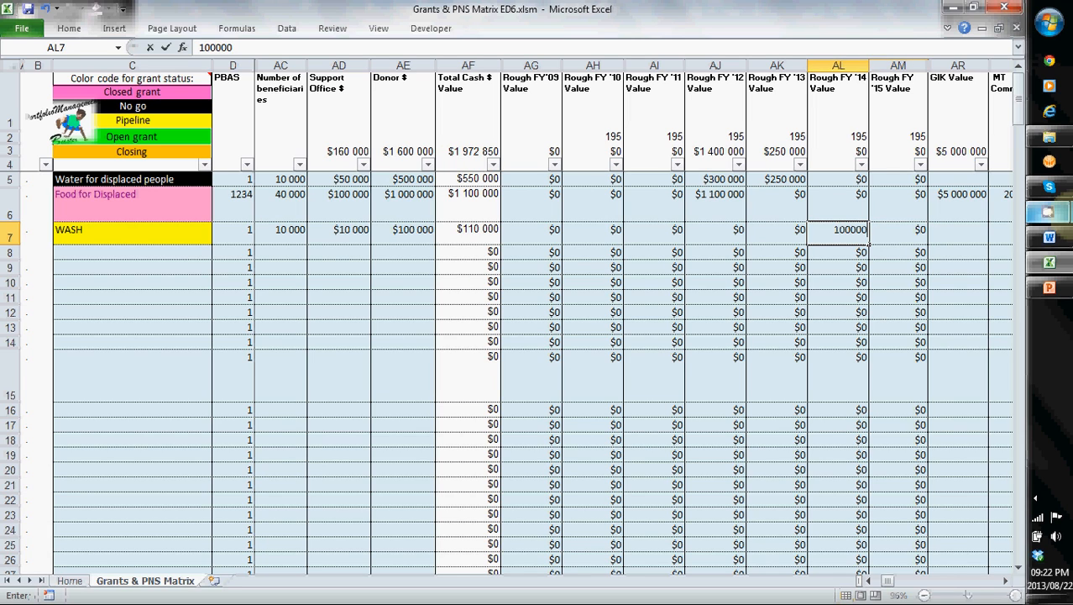
key(Return)
- Review the fiscal-year value cells from FY '10 to FY '15 in the WASH row
key(Up)
key(Left)
key(Left)
key(Left)
key(Left)
key(Left)
key(Left)
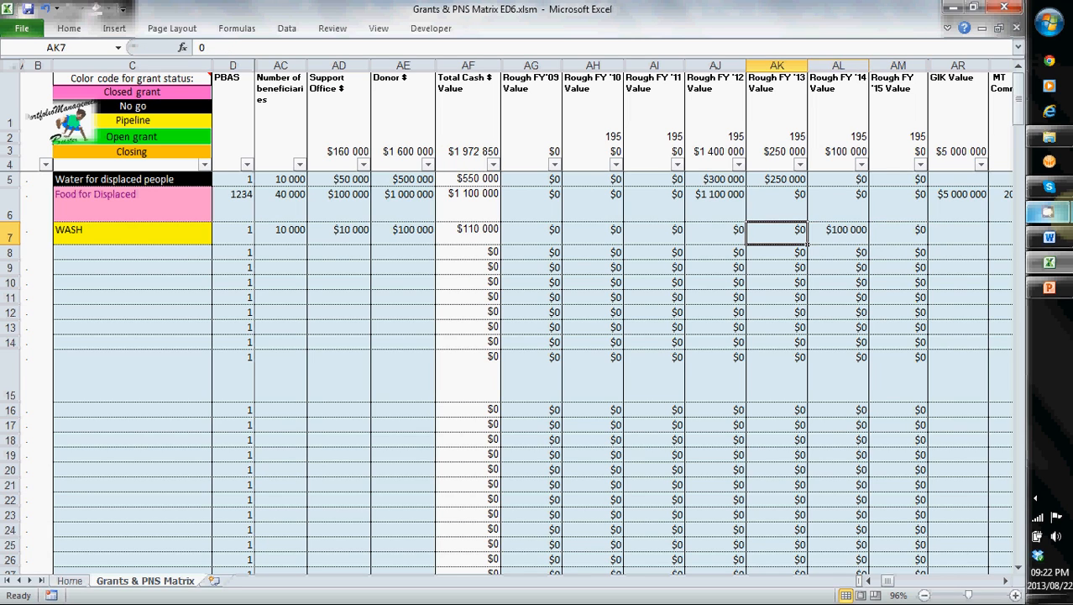
key(Right)
key(Right)
key(Right)
key(Right)
key(Right)
key(Right)
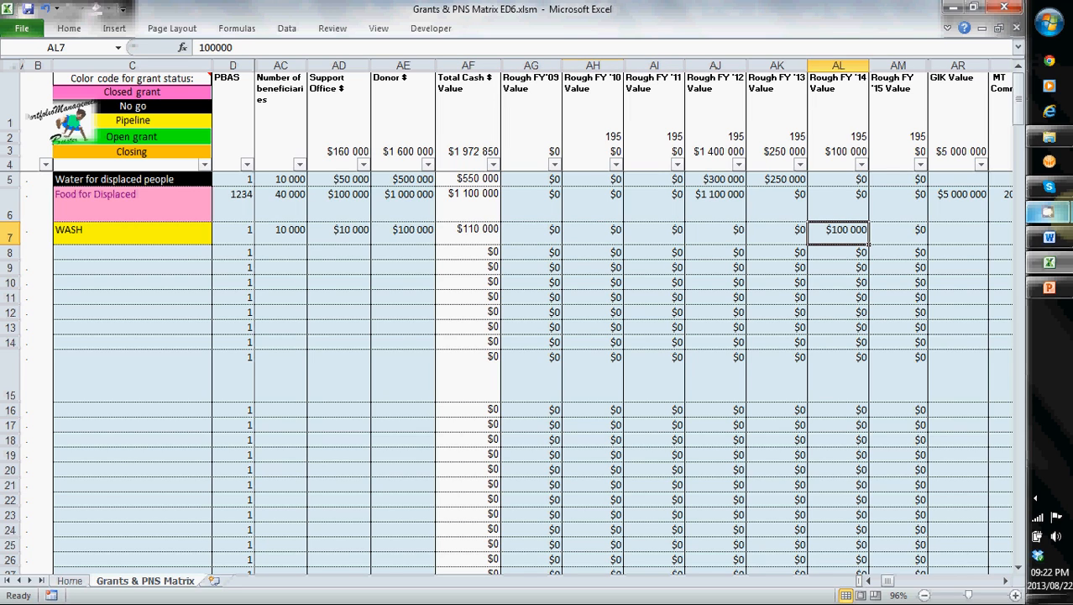
key(Left)
key(Right)
key(Right)
key(Right)
key(Right)
key(Right)
key(Right)
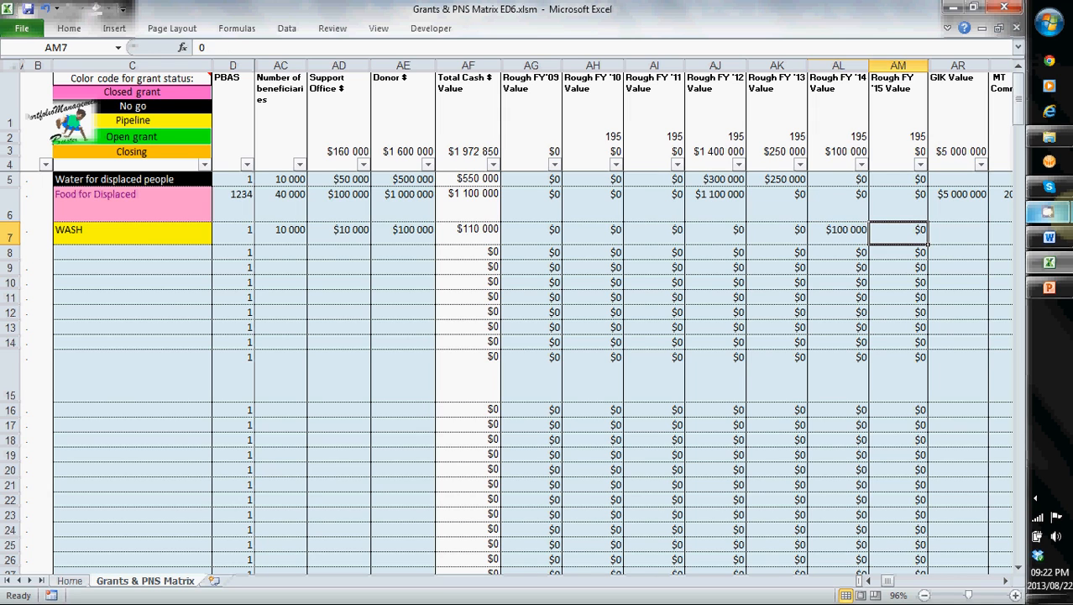
- Enter 20000 as the WASH grant's GIK Value
key(Left)
key(Left)
key(Left)
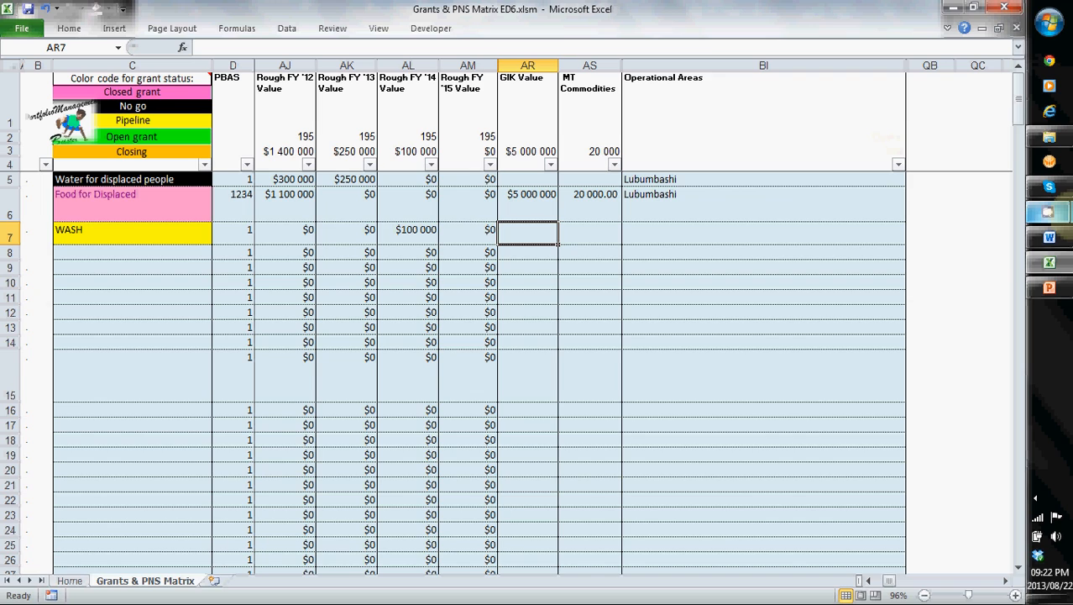
text(20000)
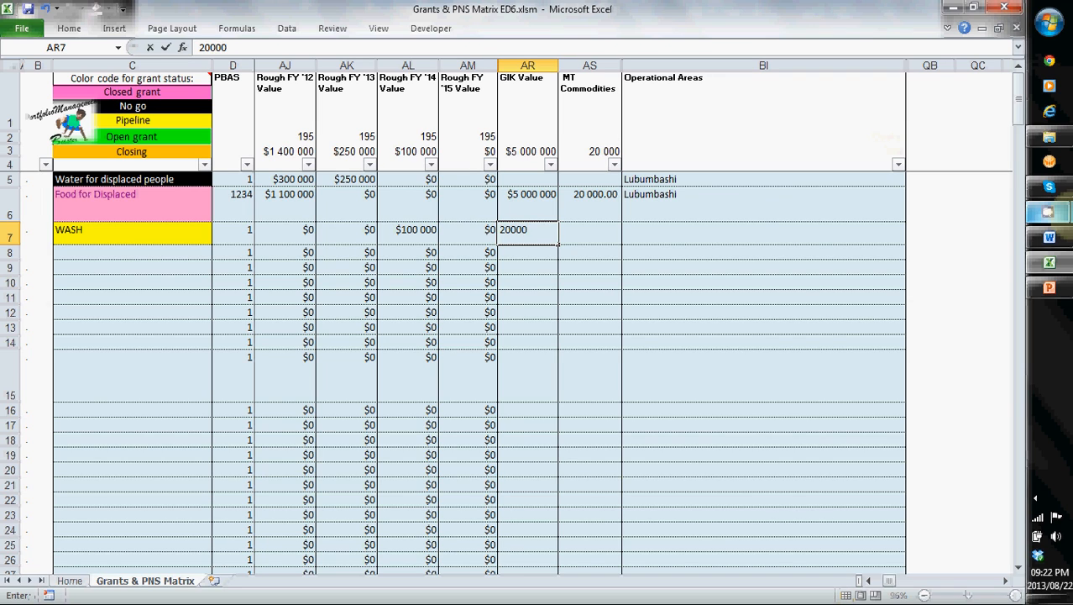
key(Return)
- Fill the WASH grant's Operational Areas cell with the placeholder text "kjl;jlj"
key(Up)
key(Right)
key(Right)
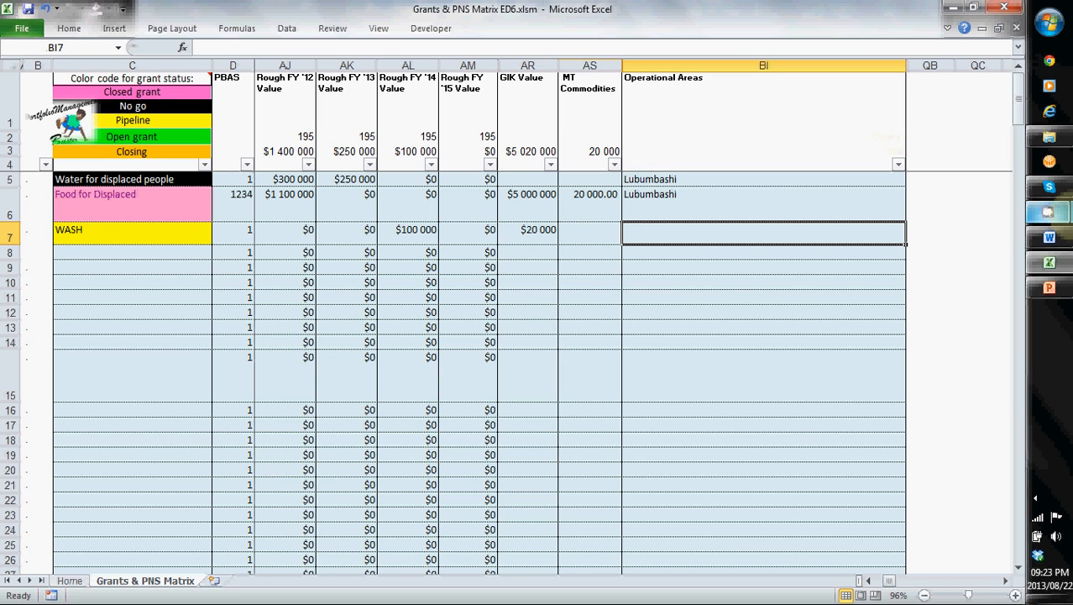
text(kjl;jlj)
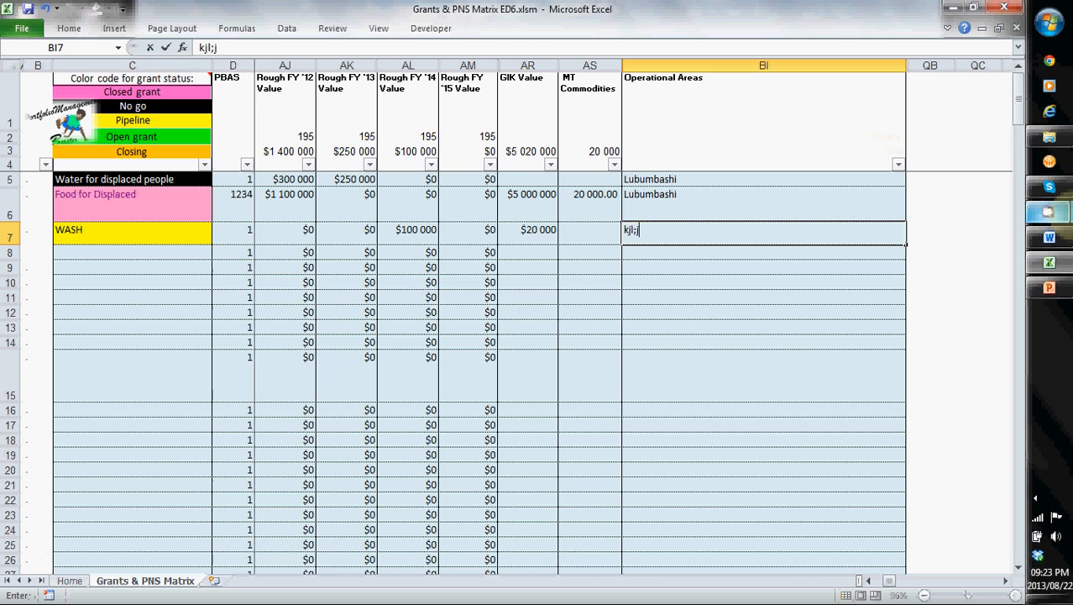
key(Left)
key(Left)
key(Left)
key(Left)
key(Left)
key(Left)
key(Left)
key(Left)
key(Left)
key(Left)
key(Left)
key(Left)
key(Left)
key(Left)
key(Left)
key(Left)
key(Left)
key(Left)
key(Left)
key(Left)
key(Left)
key(Left)
key(Left)
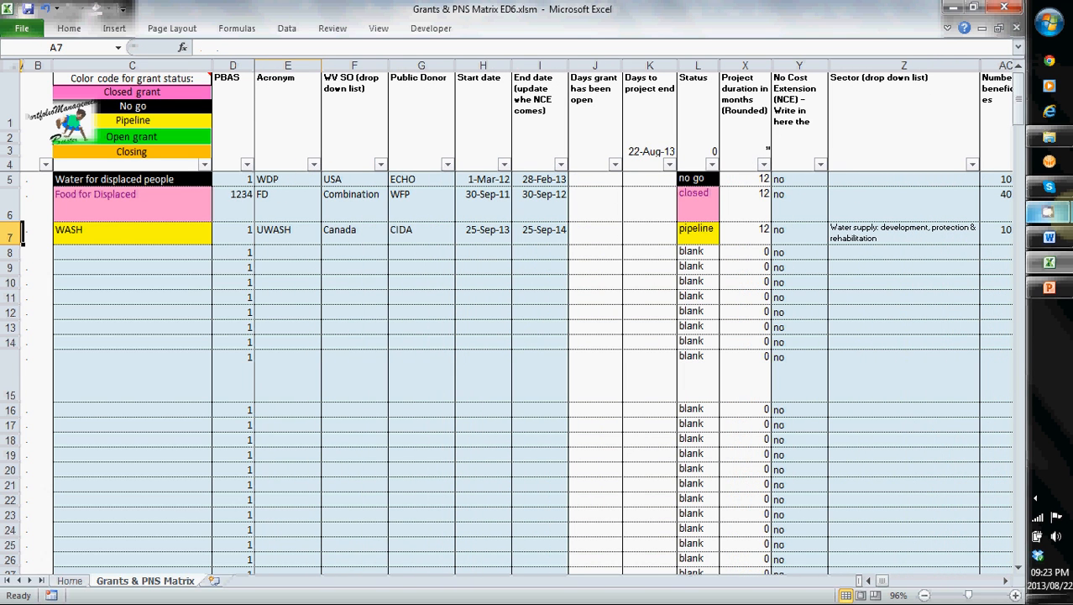
- Return to the beginning of the WASH row and review its grant name, PBAS and acronym cells
key(Right)
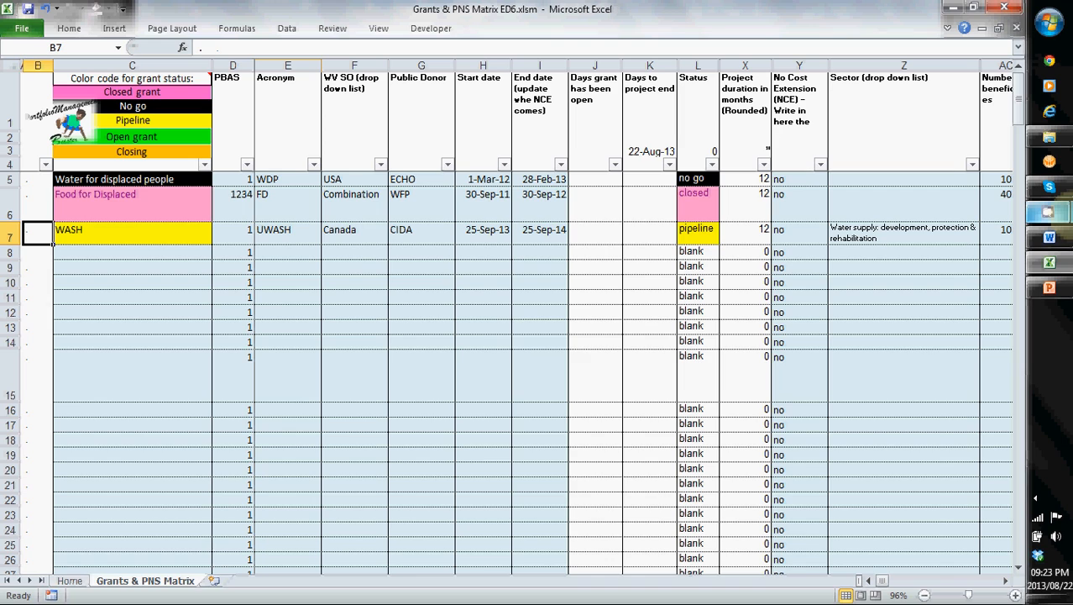
key(Right)
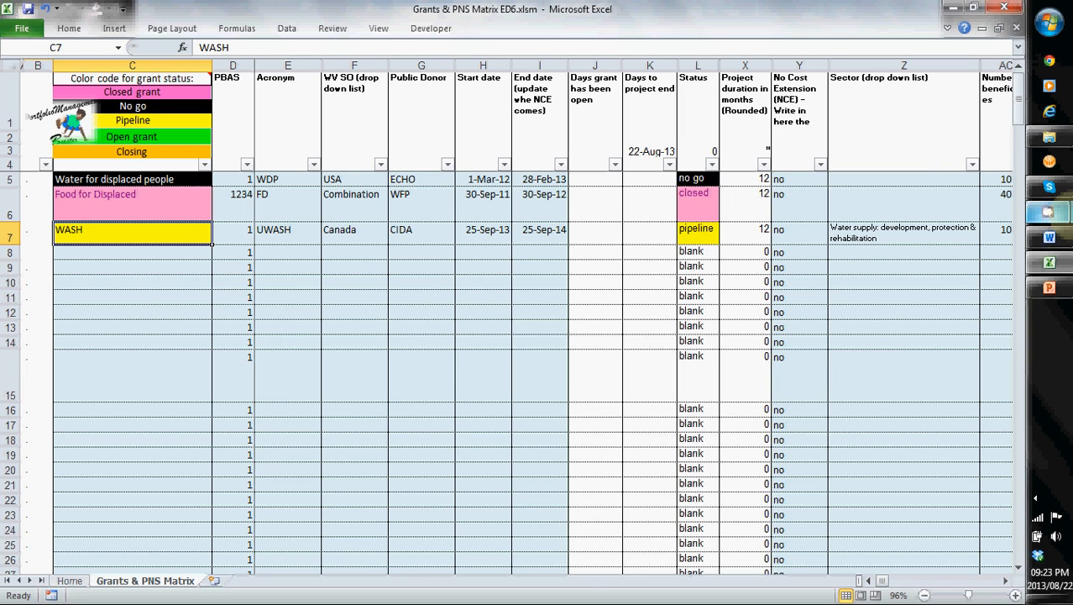
key(Right)
key(Right)
key(Left)
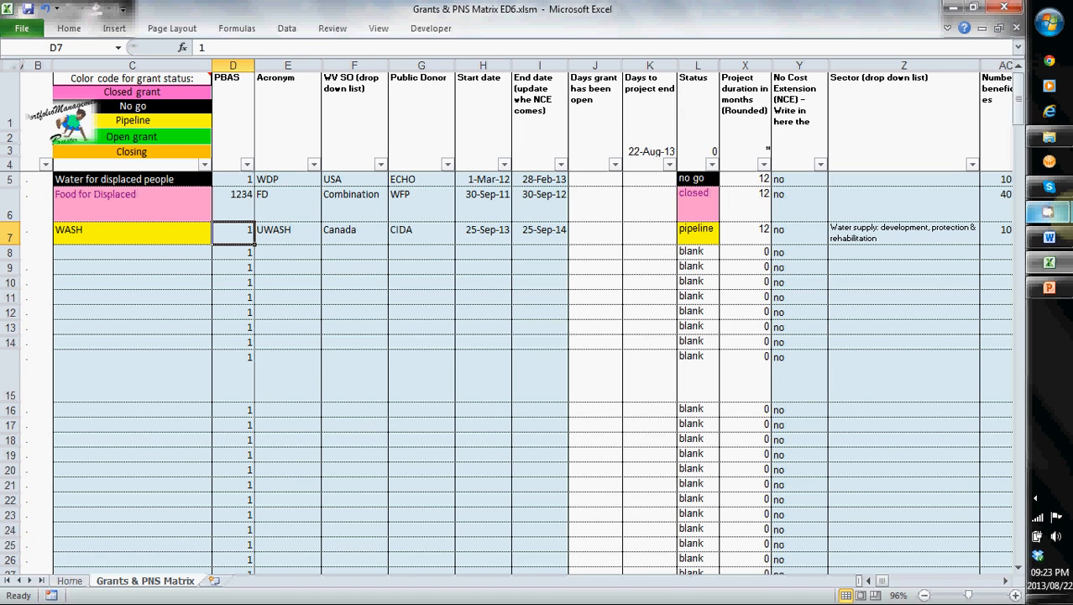
- Enter 32423 as the WASH grant's PBAS number and check the neighbouring cells in its row
text(32423)
key(Tab)
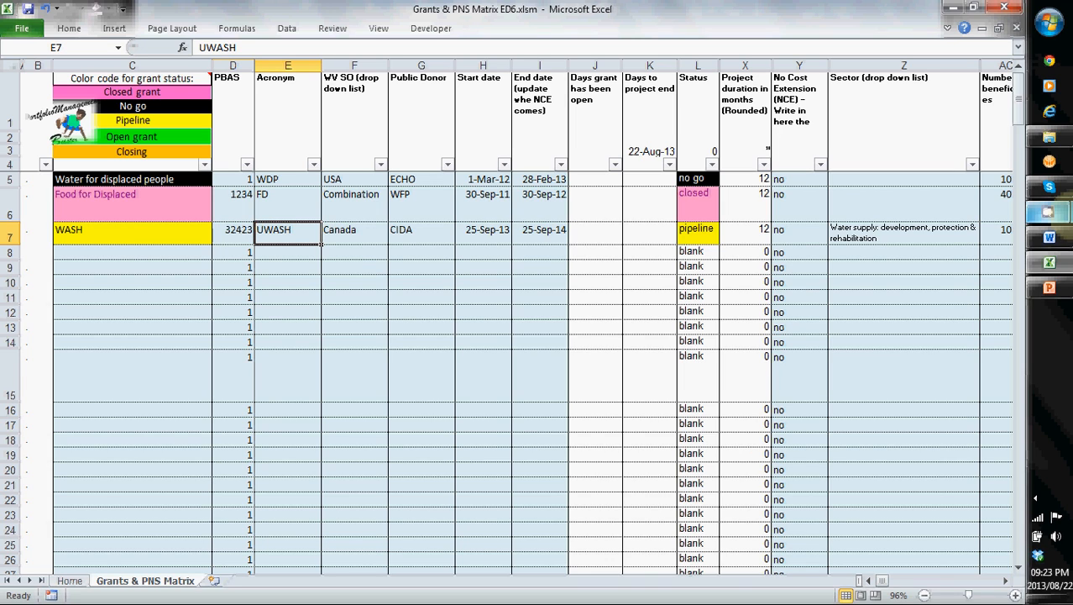
key(Right)
- Set the WASH grant's start date to 21 Aug 13 and return to its grant name cell
key(Right)
key(Left)
key(Left)
key(Left)
key(Right)
key(Right)
key(Right)
key(Right)
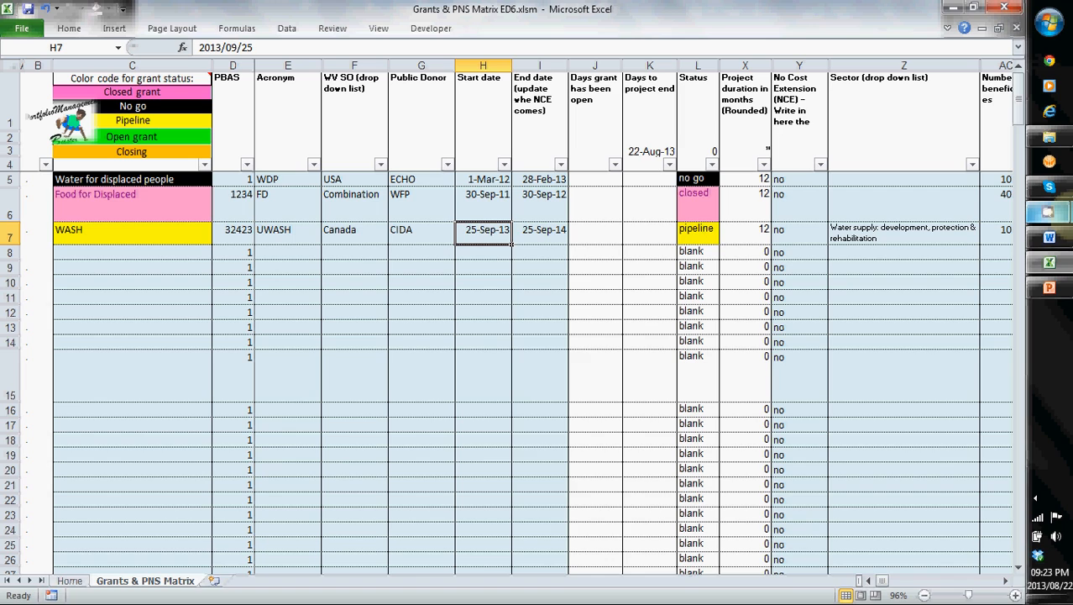
text(21 Aug)
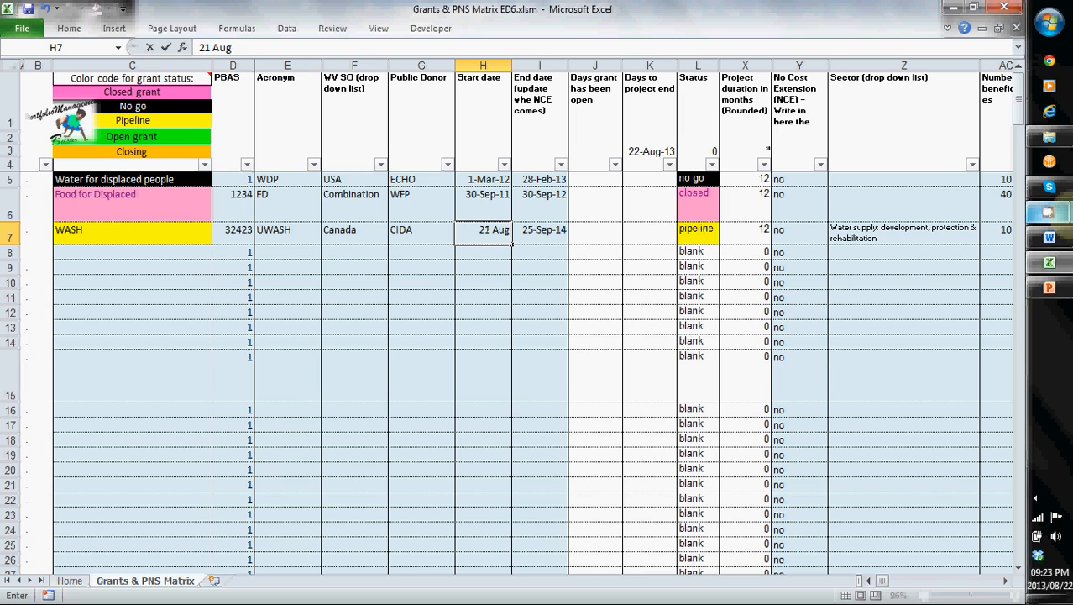
text( 13)
key(Return)
key(Up)
key(Left)
key(Left)
key(Left)
key(Left)
key(Left)
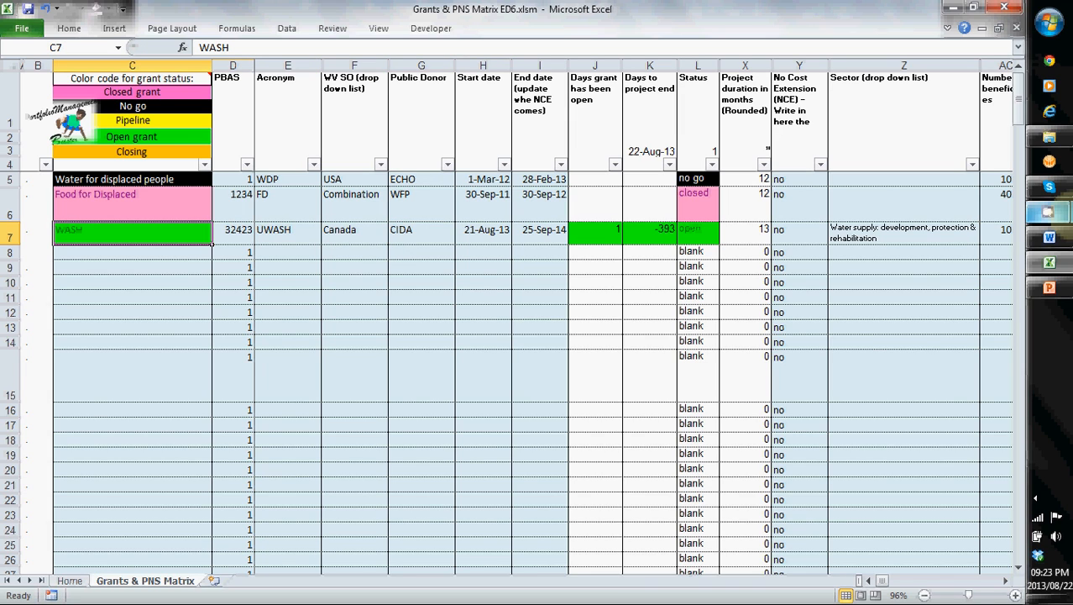
- Clear the WASH grant's PBAS number and enter 1 in its place
key(Right)
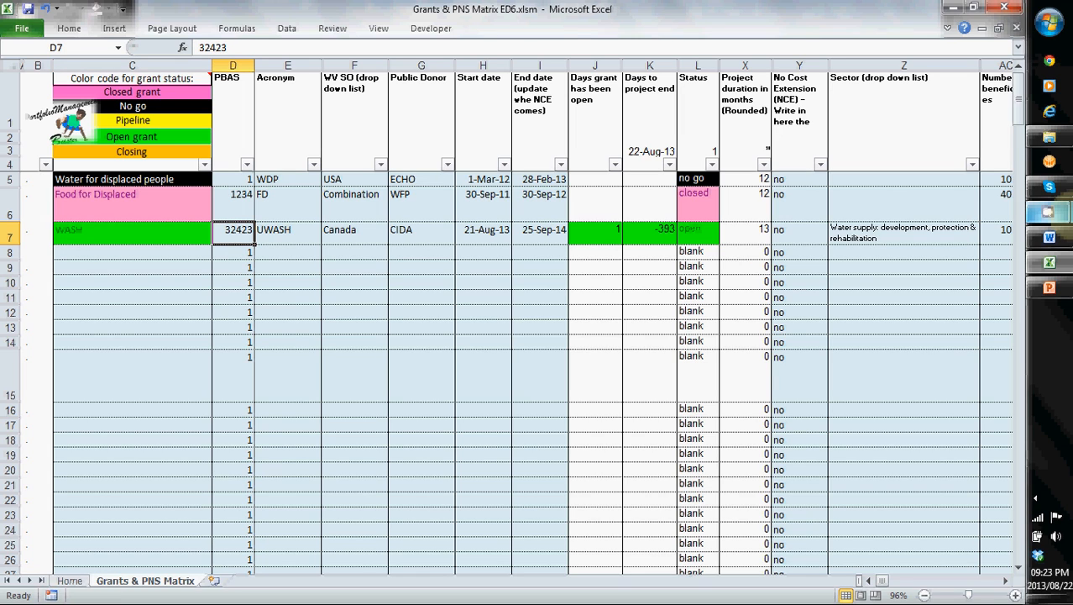
key(Delete)
key(Down)
key(Down)
key(Up)
key(Up)
text(1)
key(Tab)
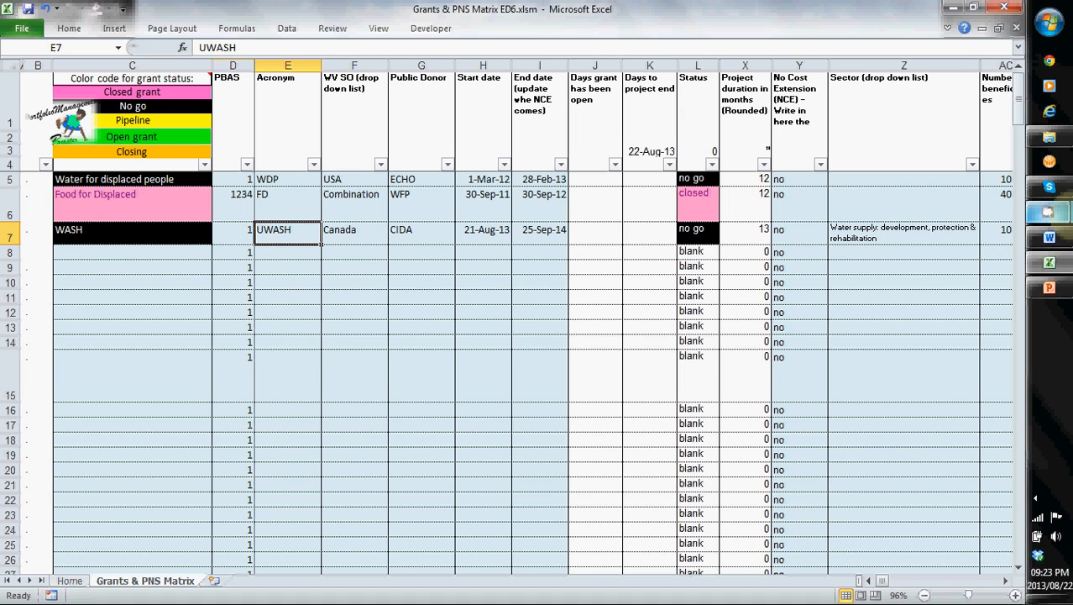
- Review the WASH grant's support office, donor and start date cells, and view the Acronym column's filter options
key(Right)
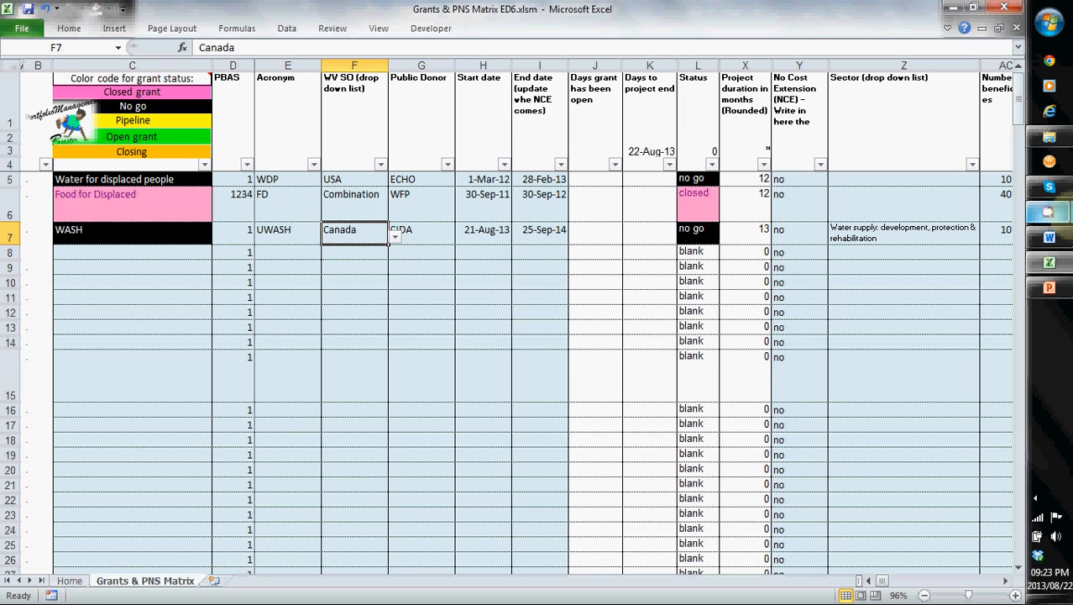
key(Right)
key(Right)
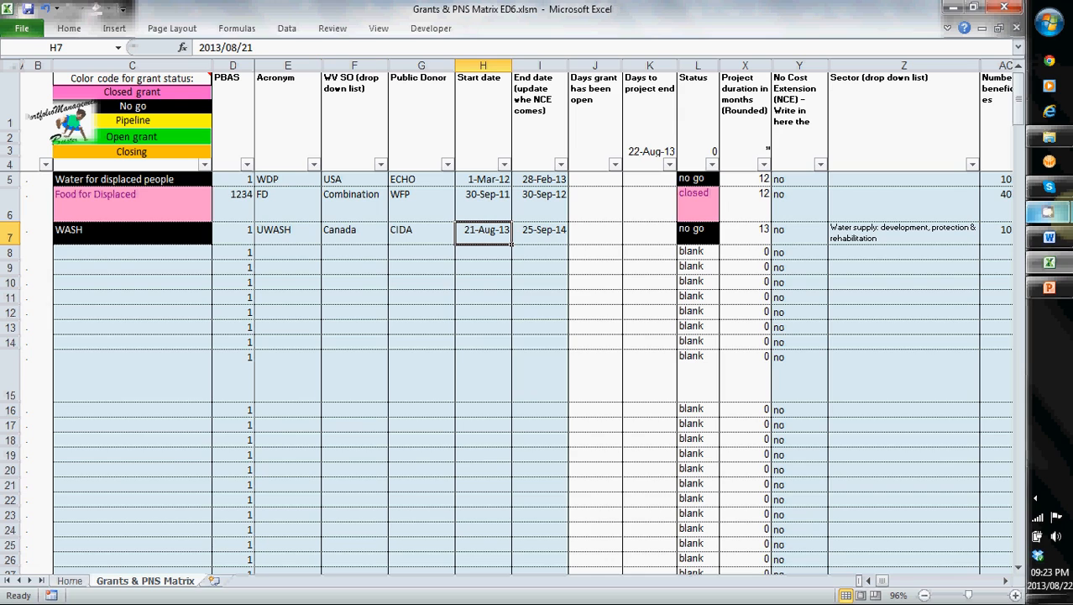
click(483, 252)
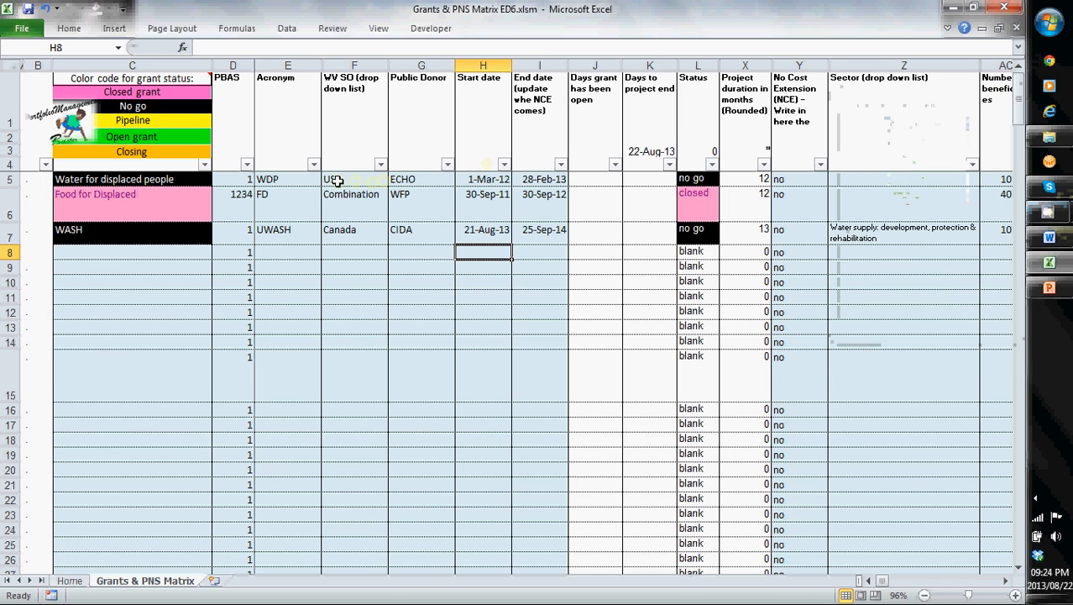
click(312, 164)
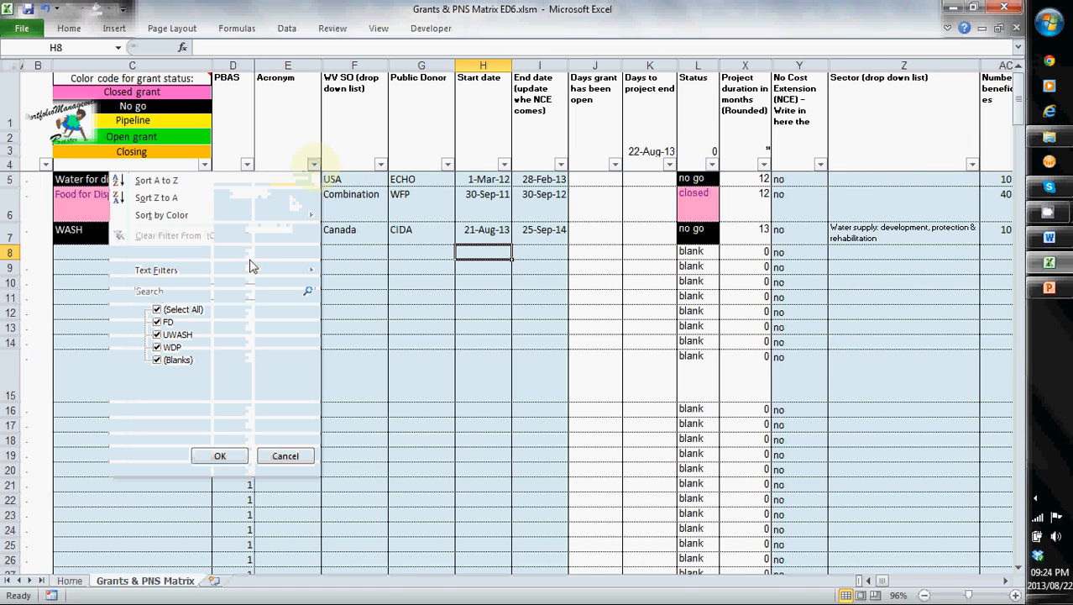
click(383, 324)
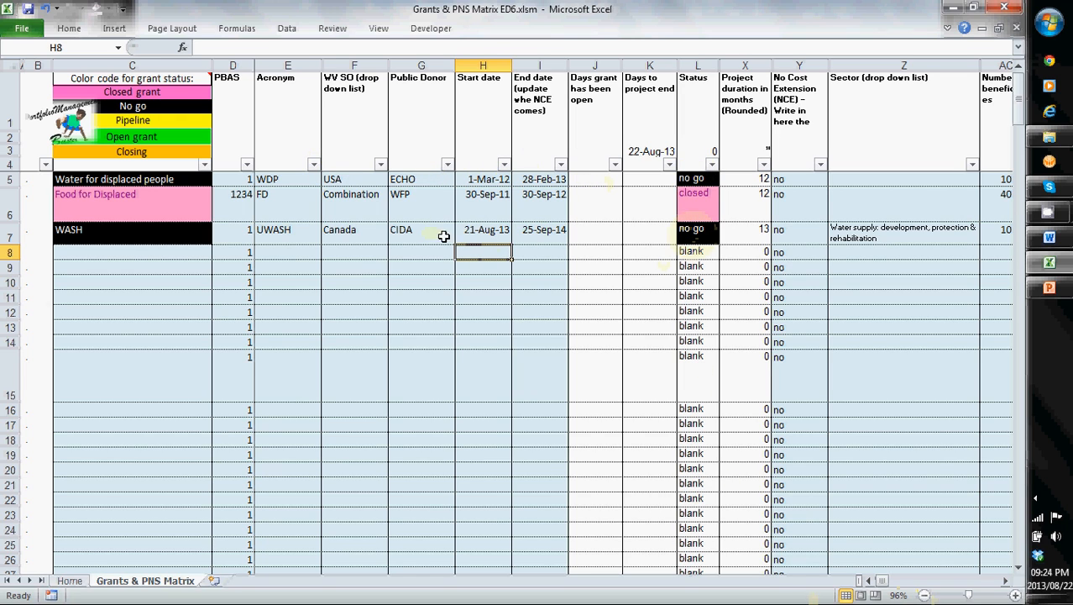
- Enter 2342 as the WASH grant's PBAS number
click(475, 234)
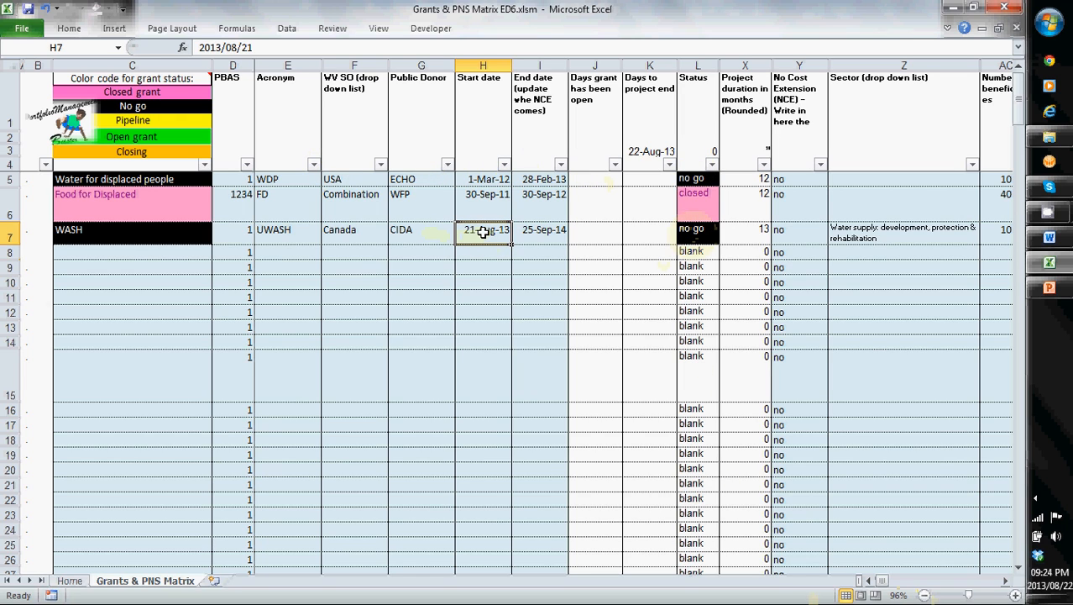
click(232, 234)
text(2342)
click(357, 283)
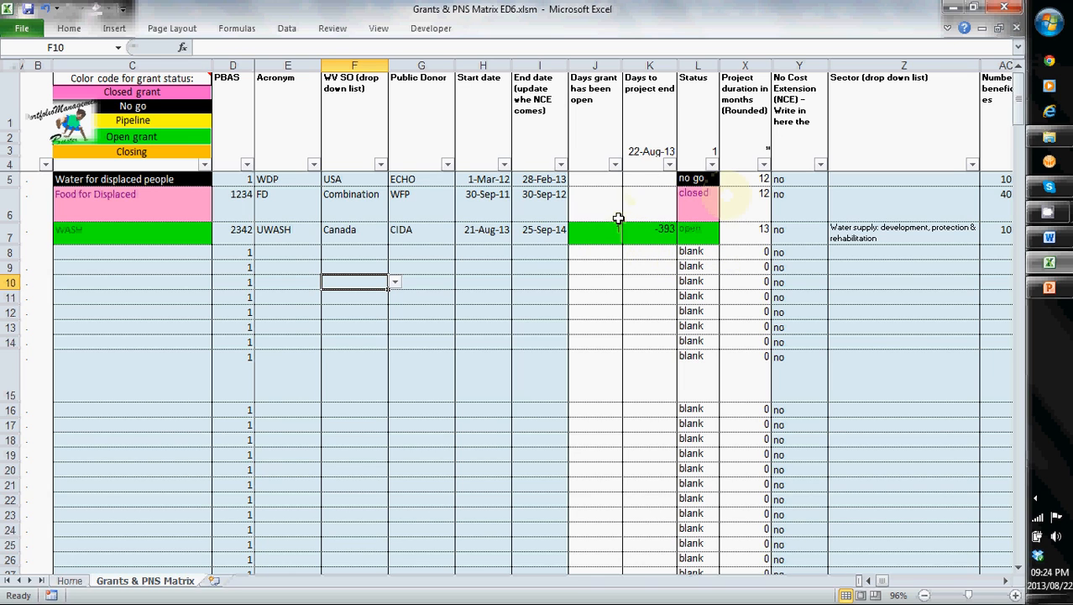
- View the Sector column's filter options, keeping all entries selected
click(1005, 581)
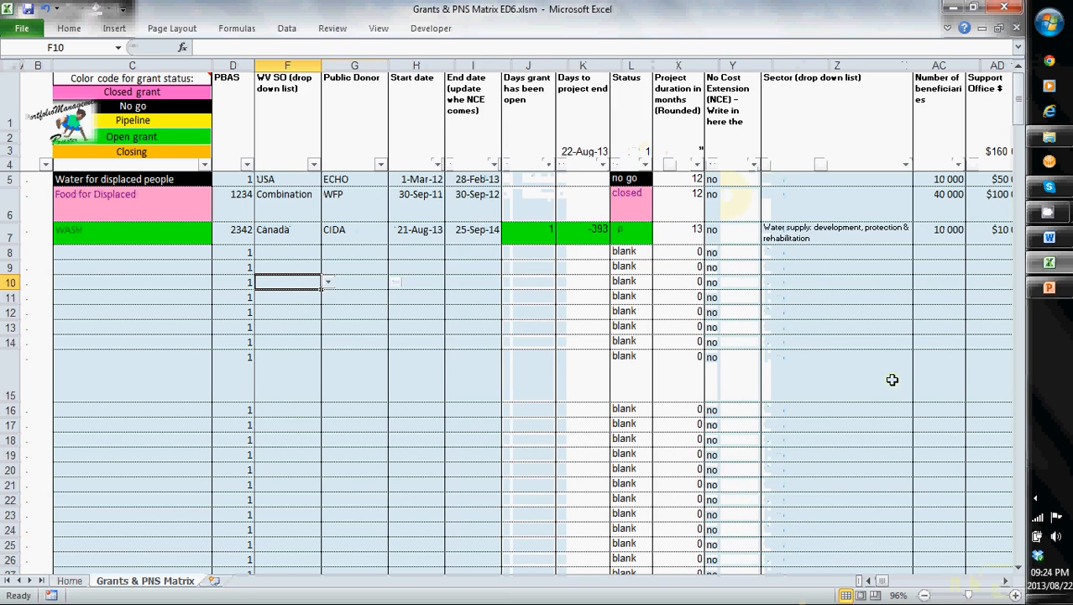
click(906, 164)
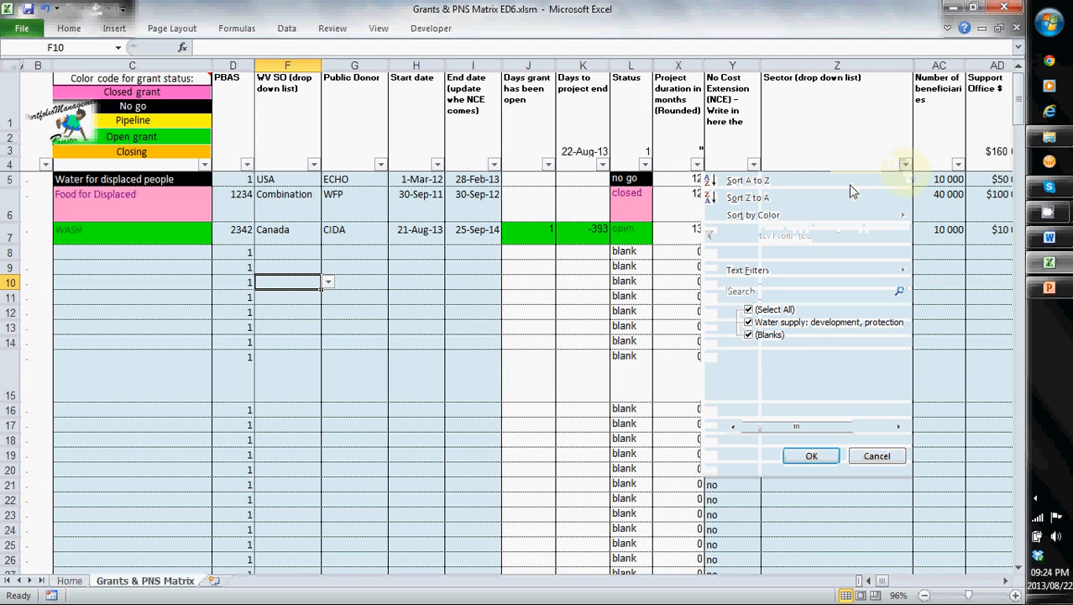
click(812, 455)
- Filter the Rough FY '14 Value column to exclude $0 and keep only the $100 000 entry
drag(879, 580, 885, 582)
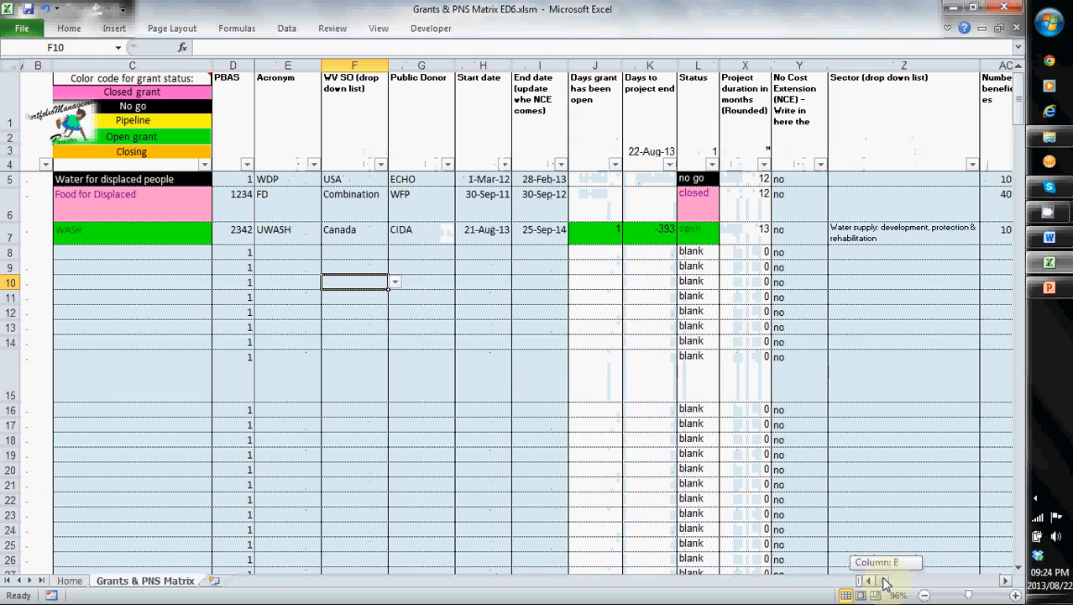
click(1004, 582)
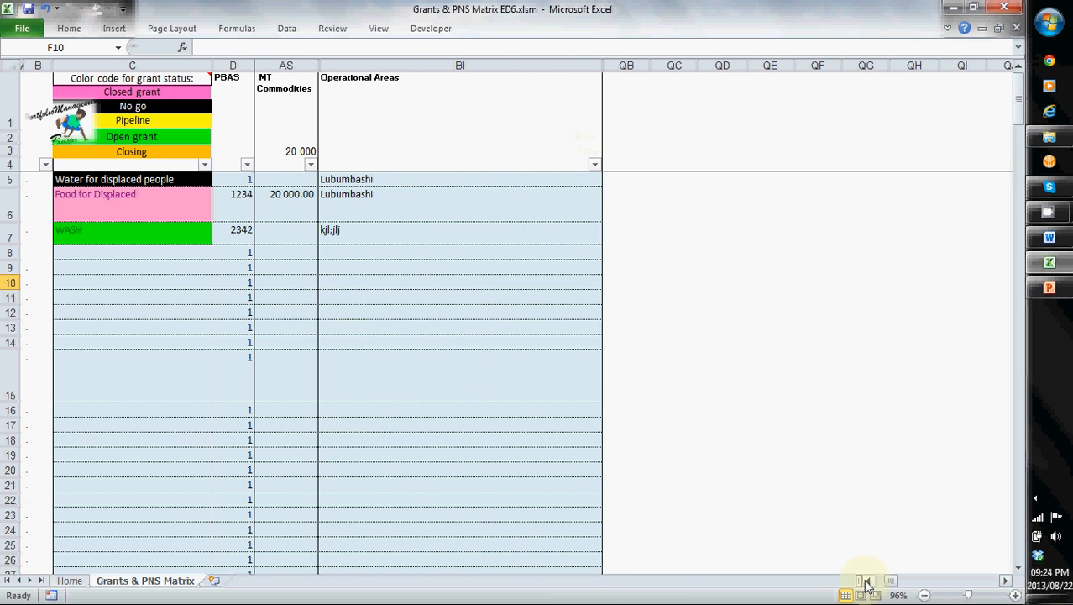
click(868, 580)
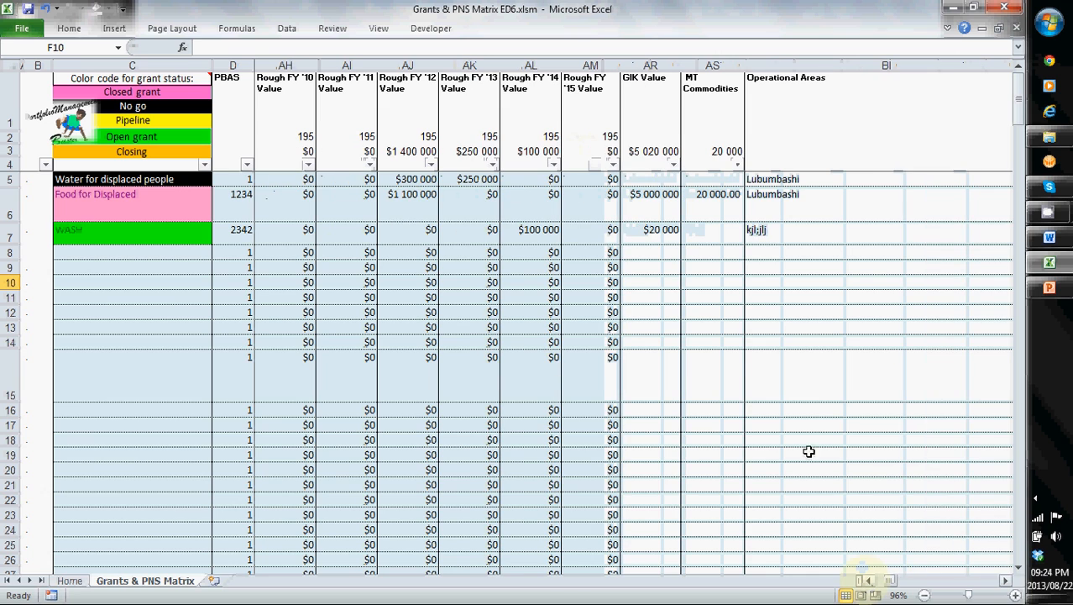
click(554, 164)
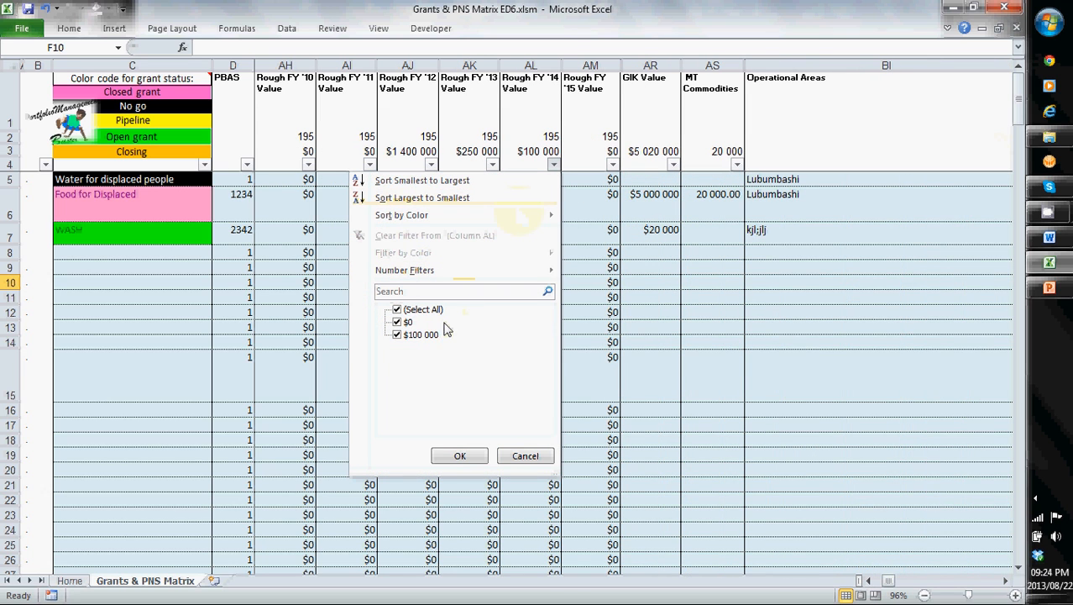
click(399, 324)
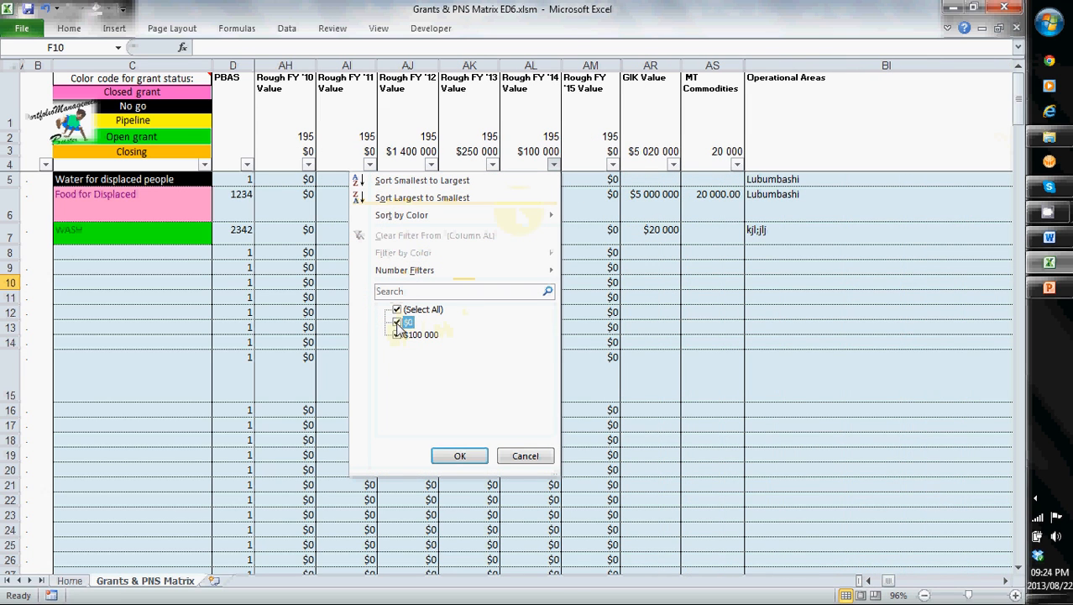
click(458, 455)
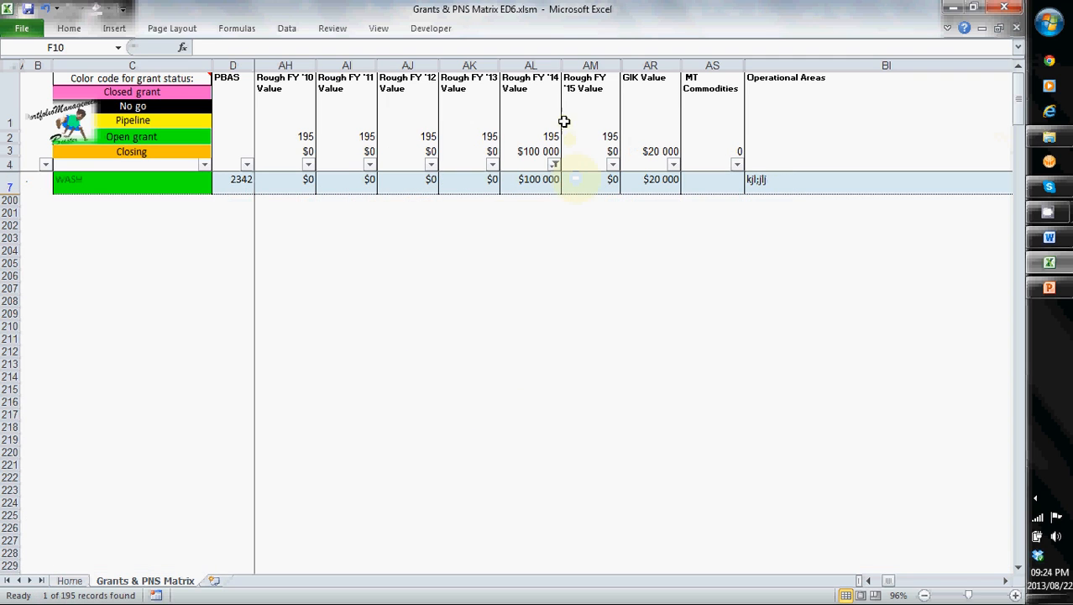
- Reselect all values in the Rough FY '14 Value filter to show every grant again
click(555, 165)
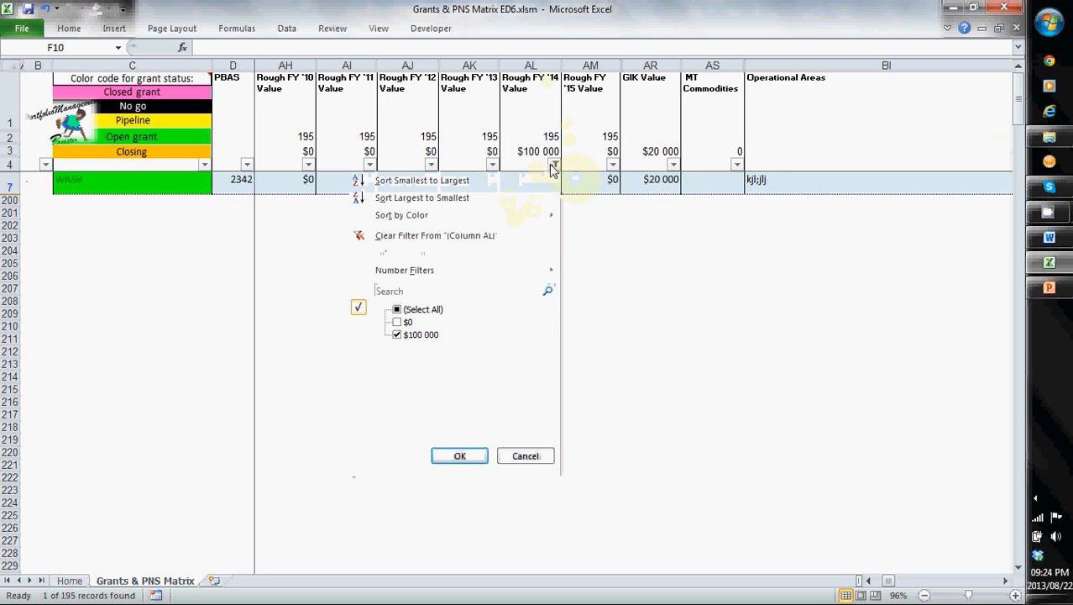
click(398, 311)
click(458, 455)
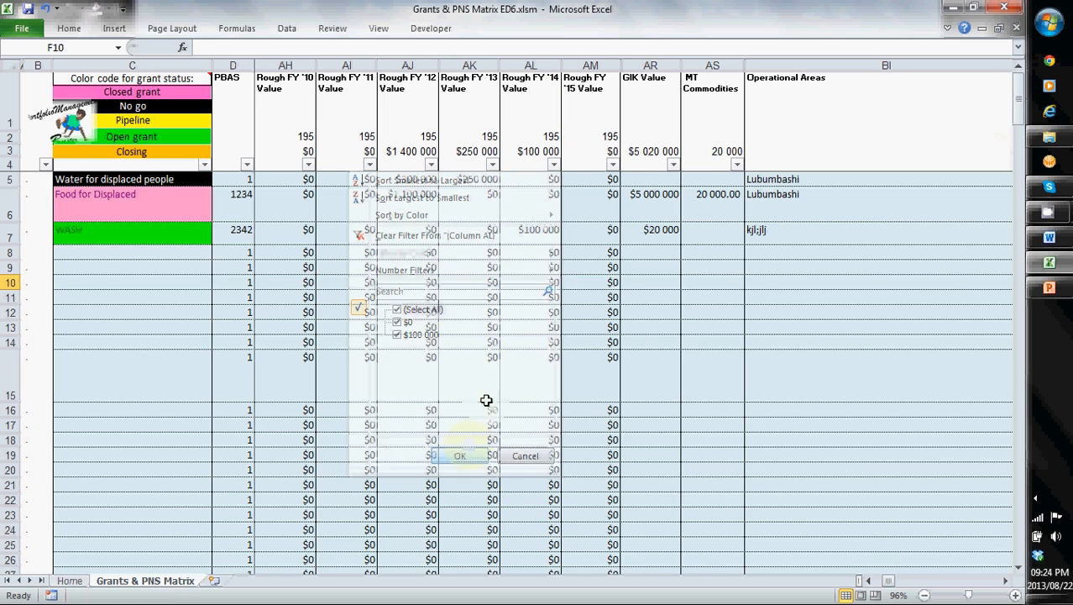
- Return to the first columns of the matrix, and open the Home sheet to read the tool's description
drag(889, 581, 872, 580)
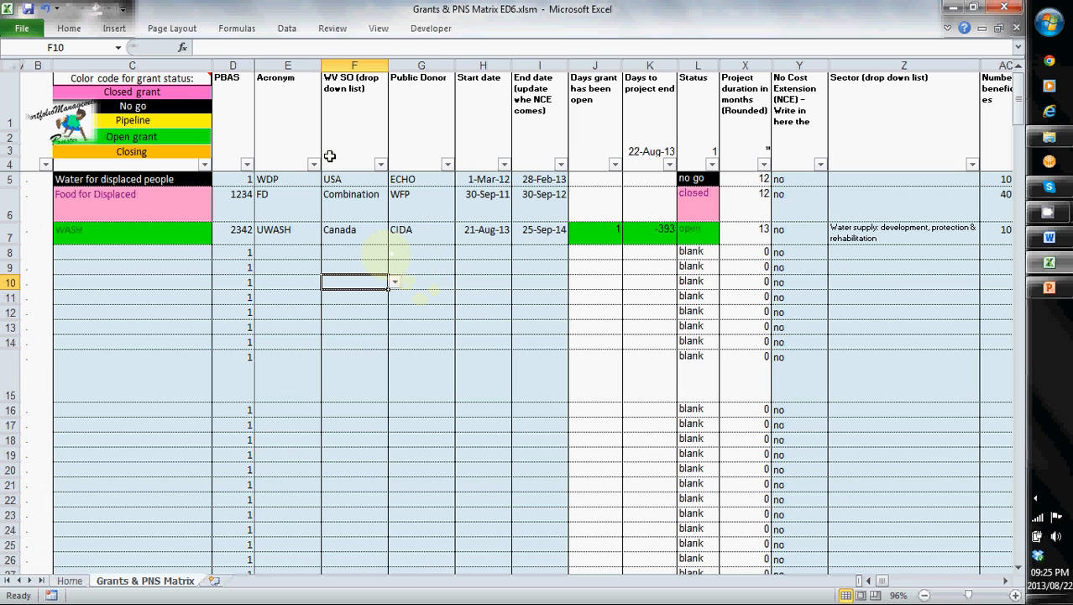
click(70, 581)
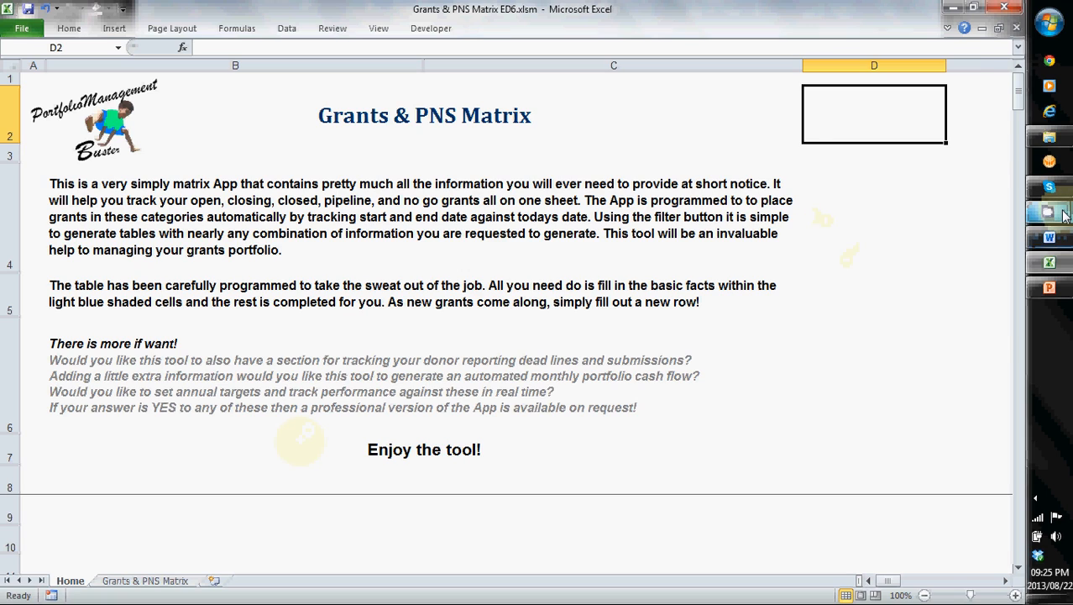
mouse_move(1048, 212)
click(950, 191)
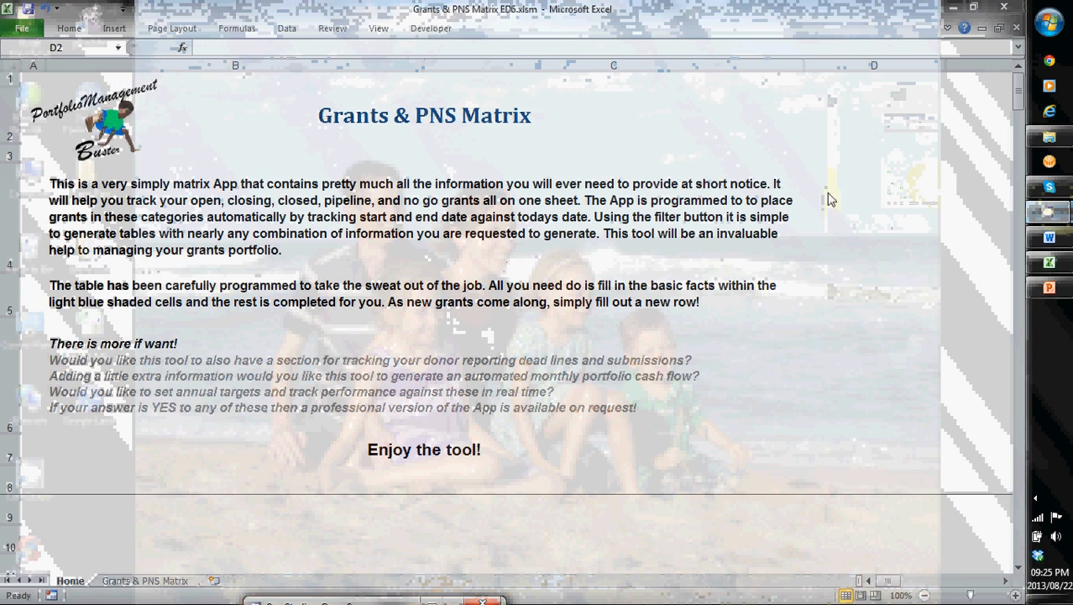